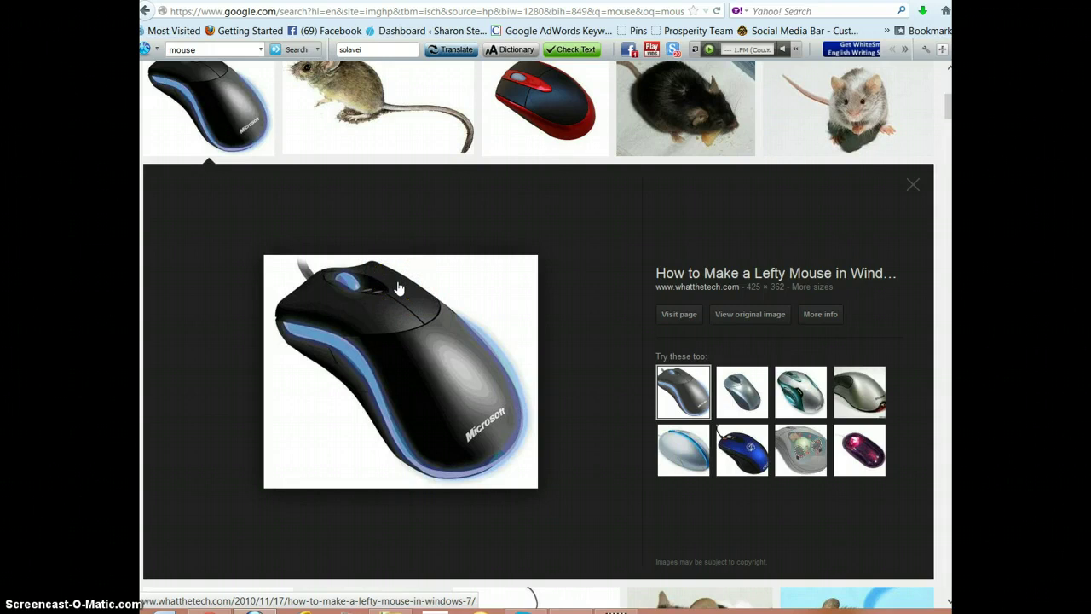
mouse_move(422, 305)
mouse_down()
mouse_move(395, 256)
mouse_move(381, 267)
mouse_up()
click(314, 315)
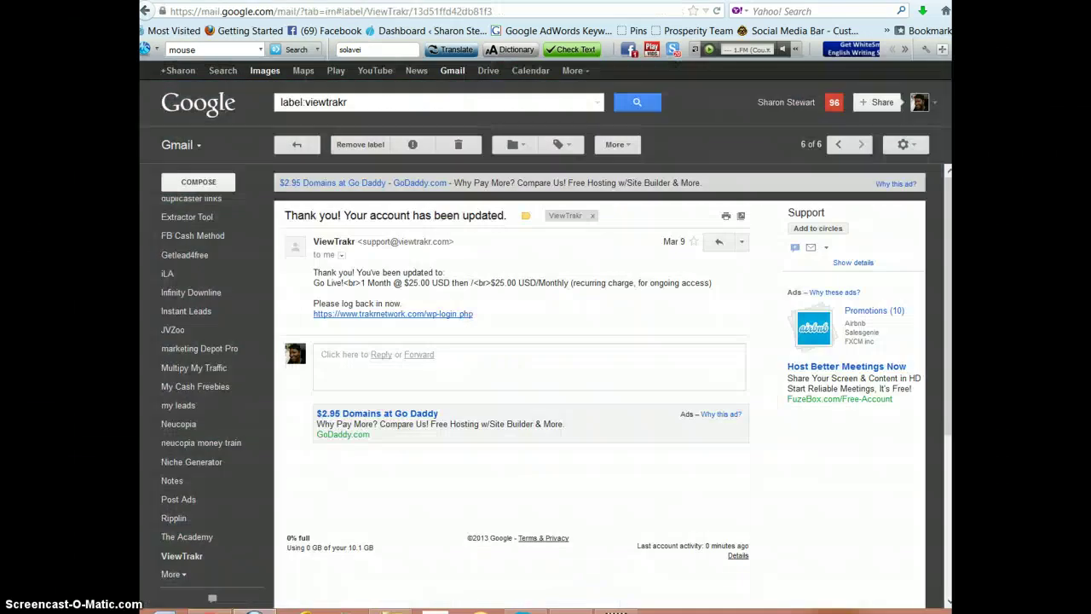
click(350, 50)
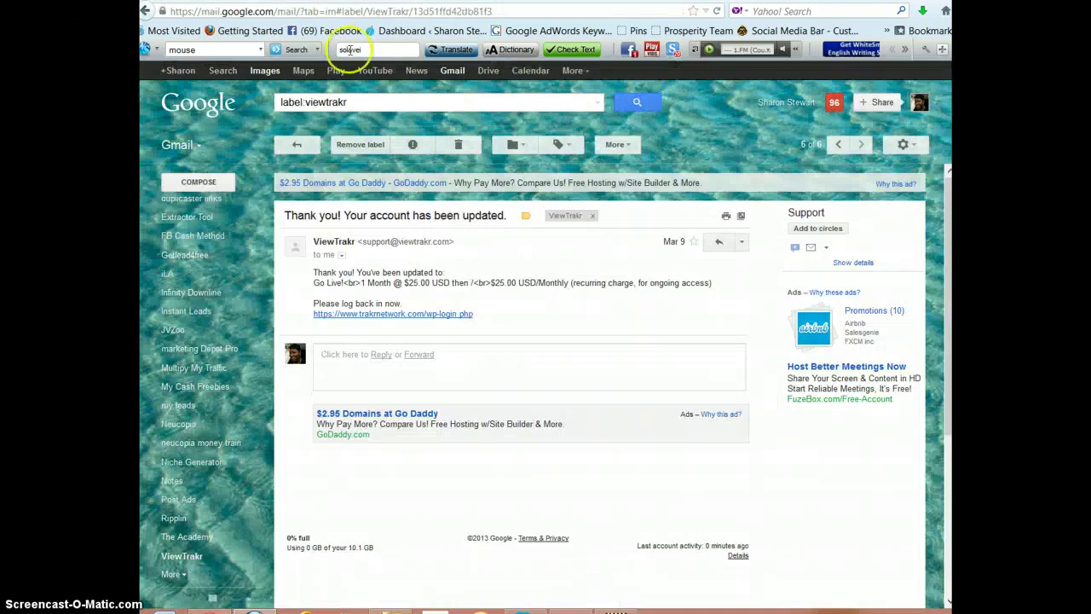
click(353, 278)
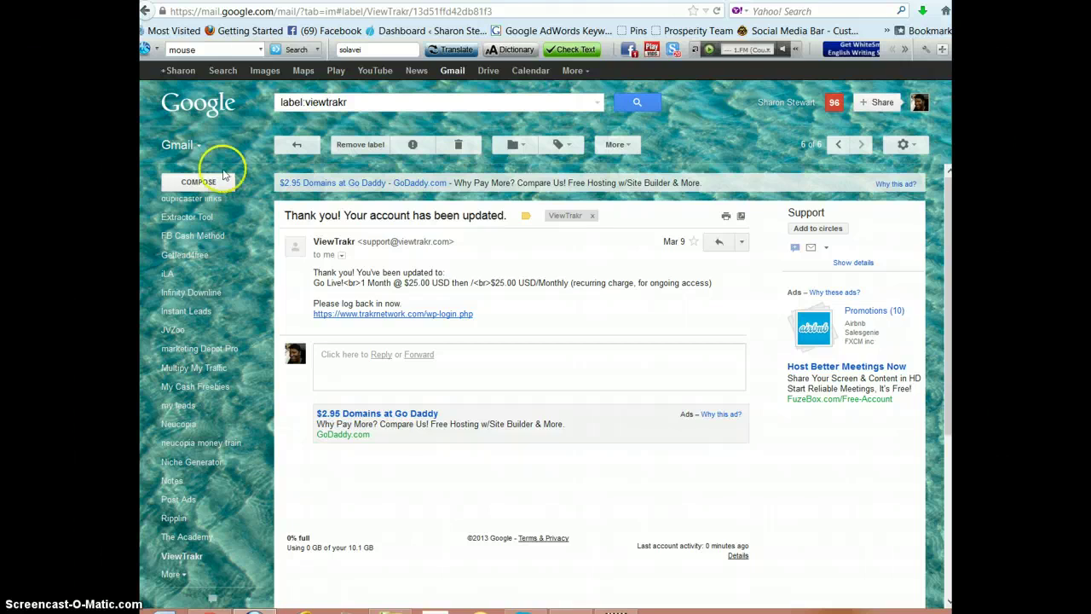
- Search Google Images for "solavei banners" and open the preview of the airplane banner "The revolution is taking off"
click(262, 73)
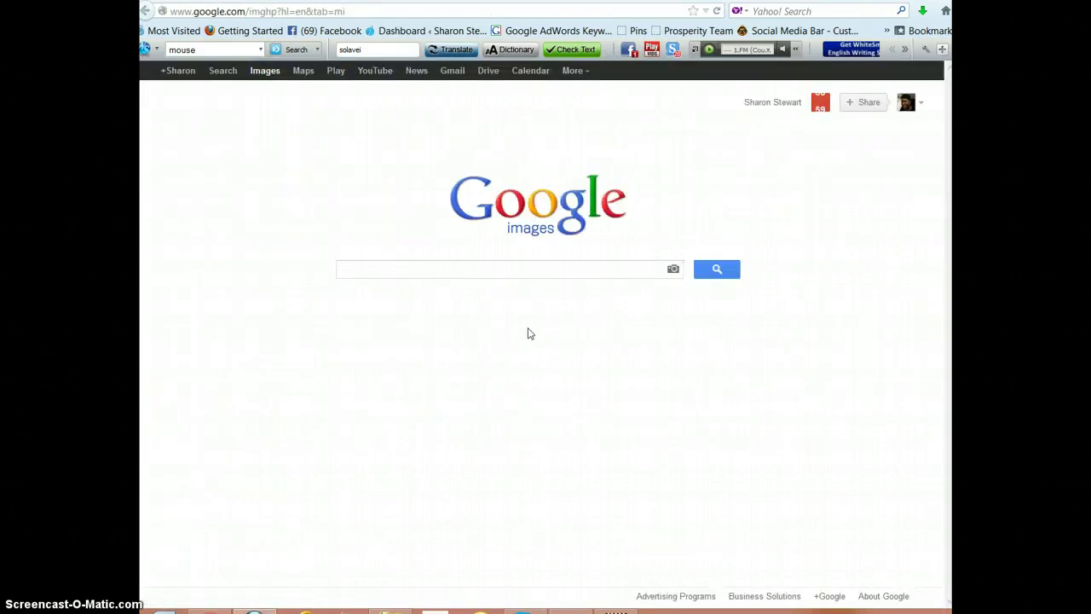
text(sol)
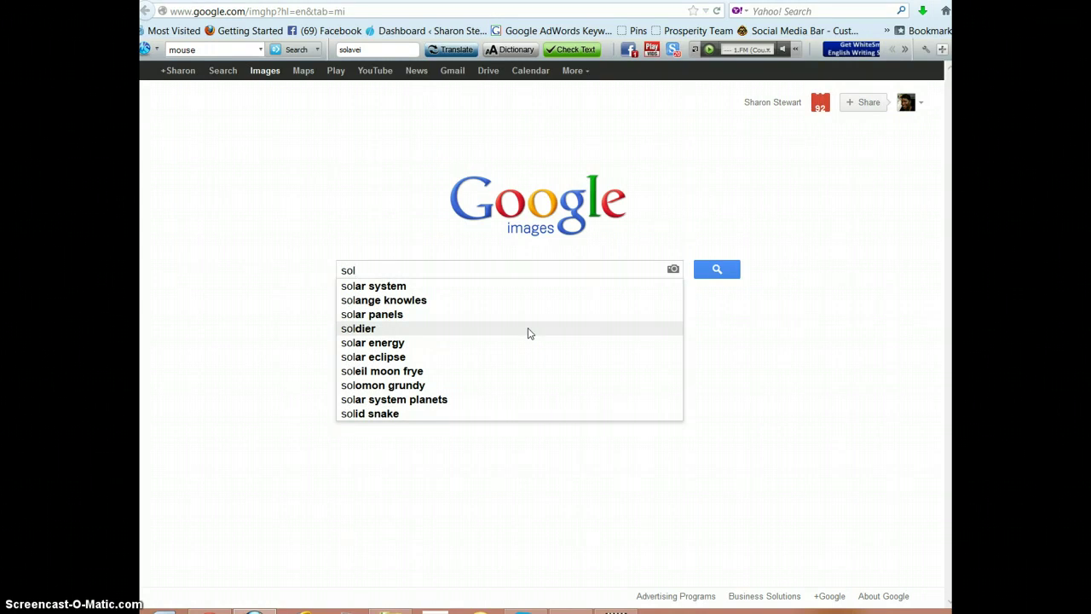
text(ave)
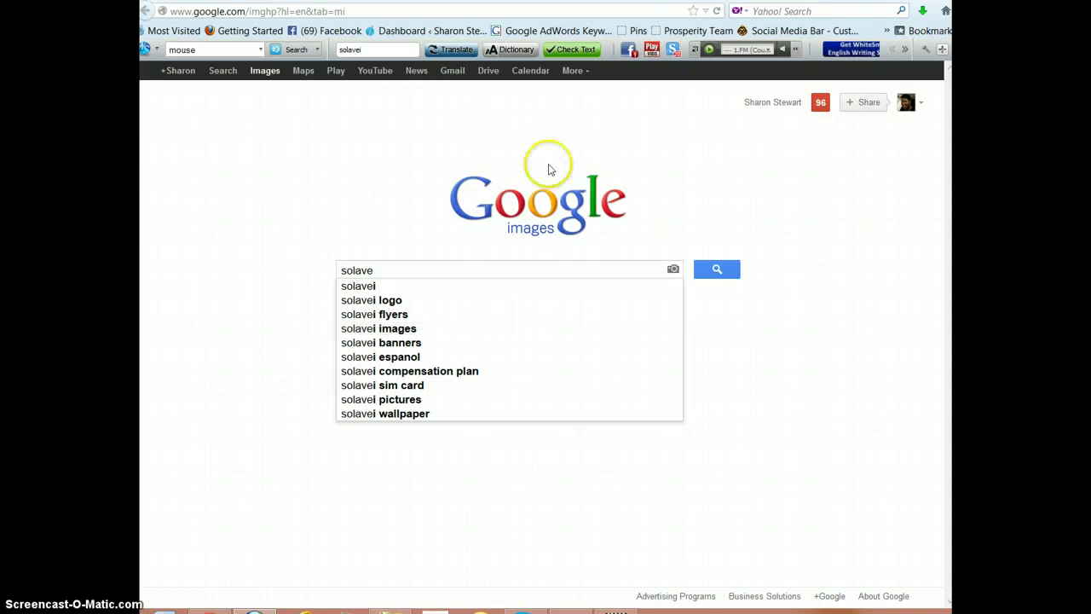
click(407, 342)
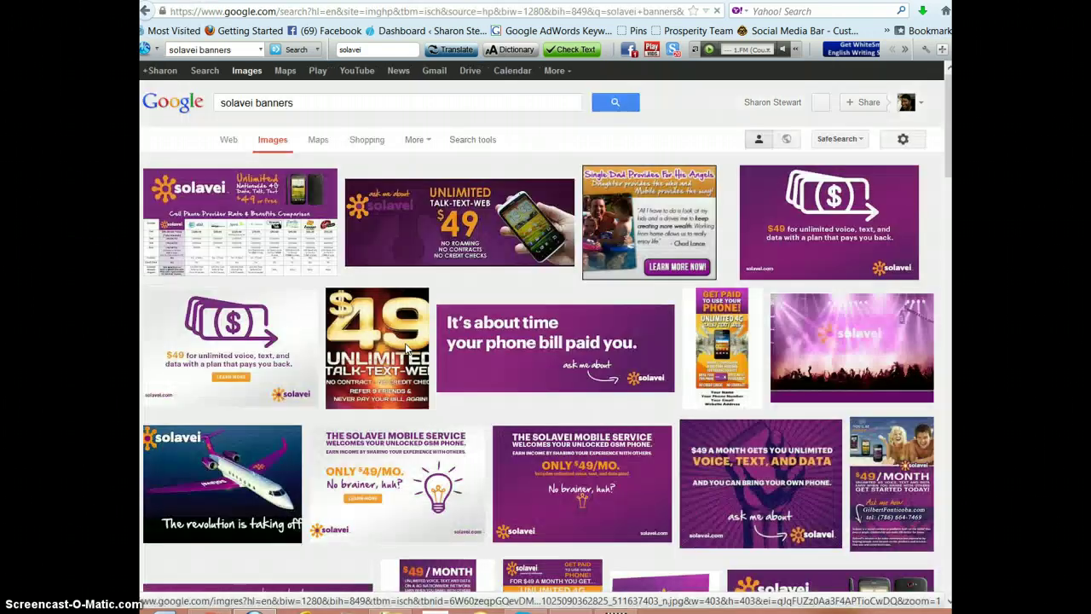
click(254, 479)
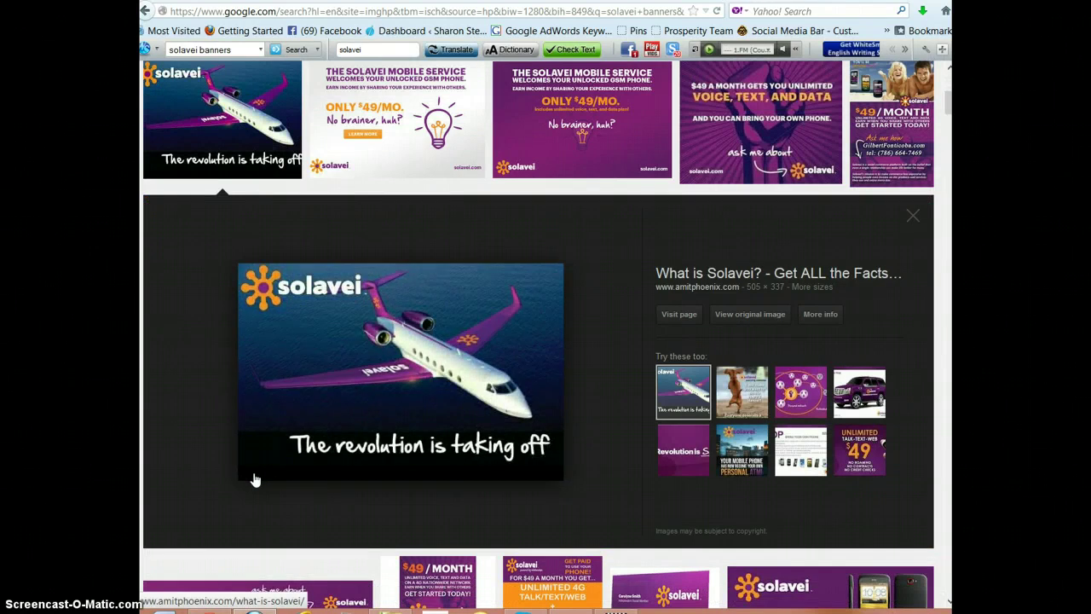
right_click(338, 365)
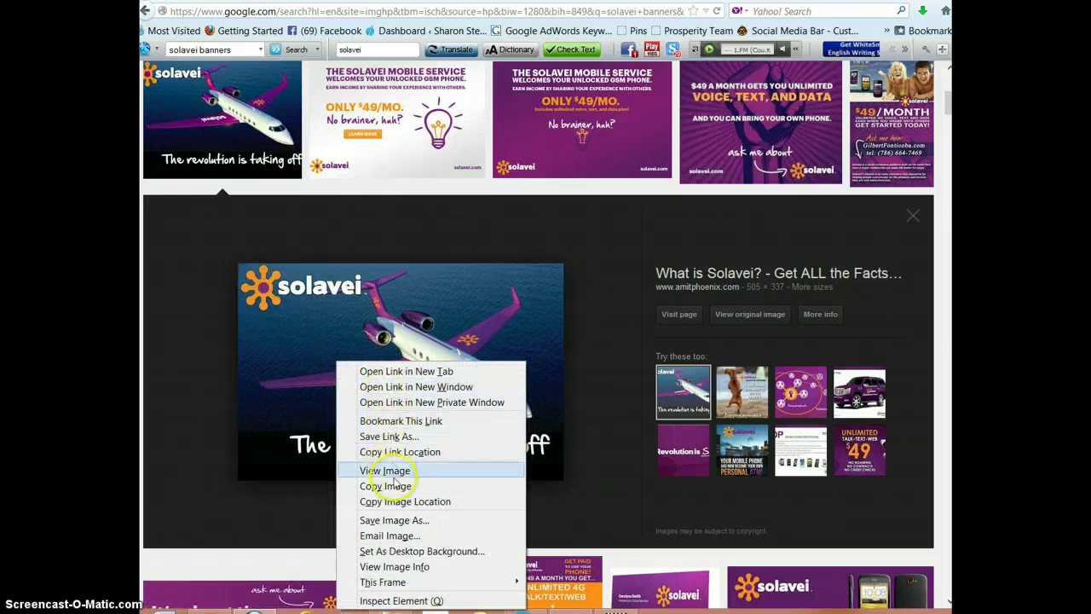
click(392, 521)
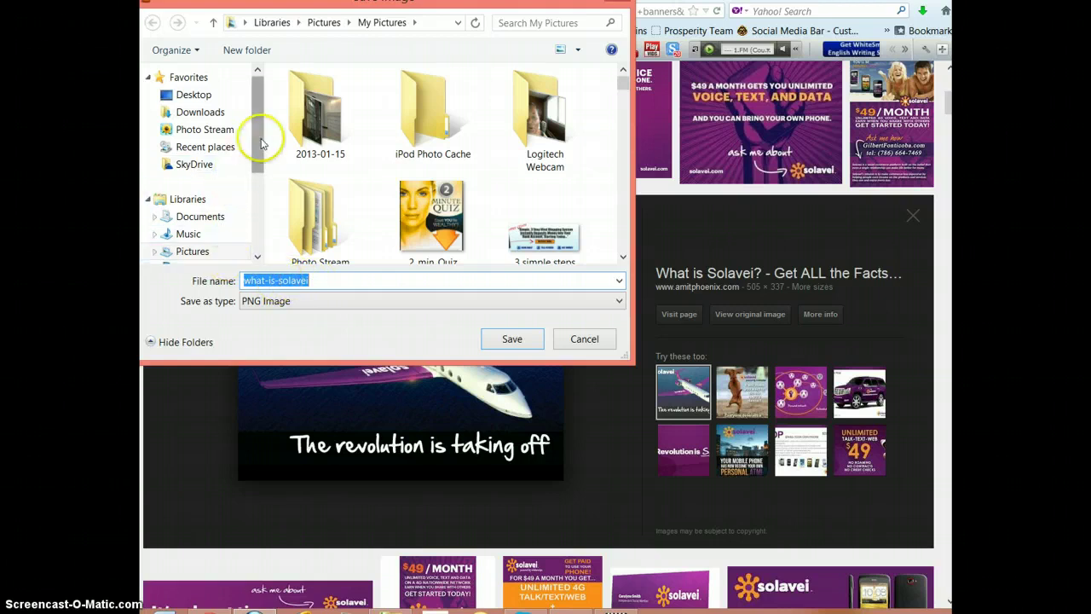
drag(260, 141, 259, 153)
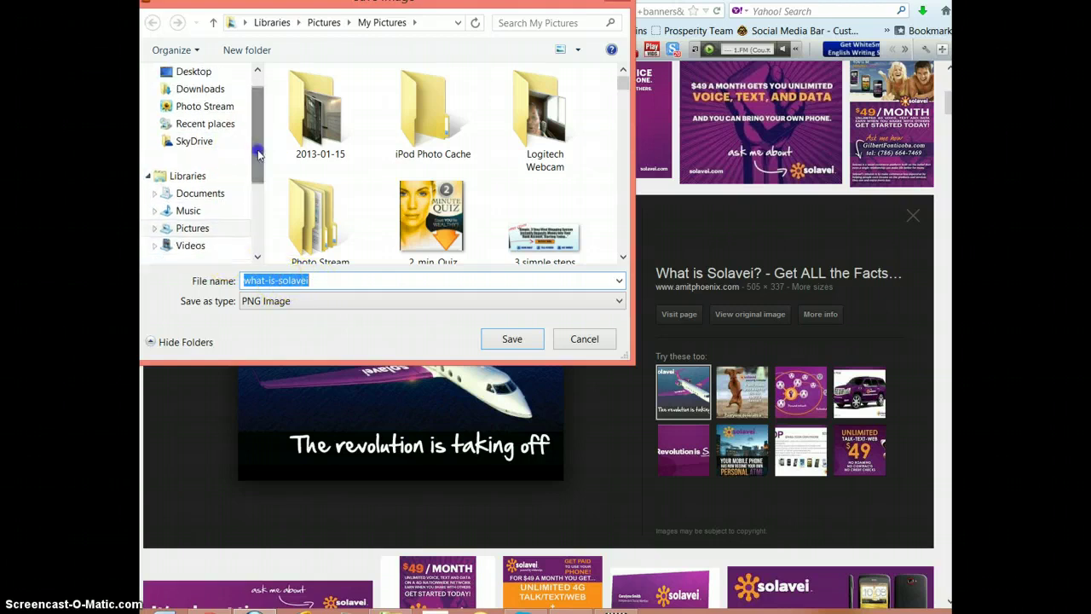
click(153, 232)
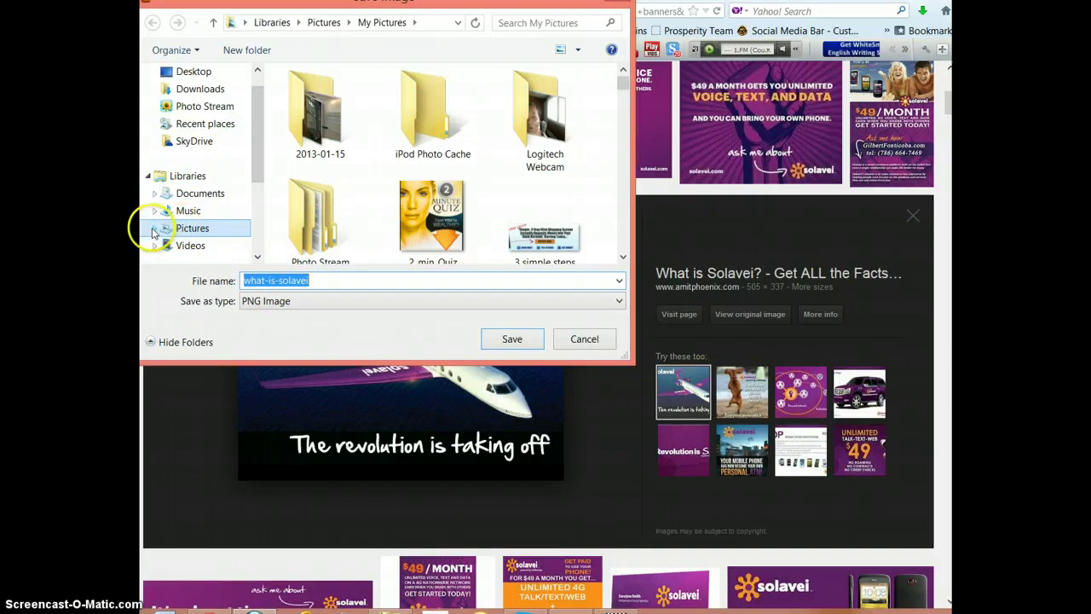
click(197, 236)
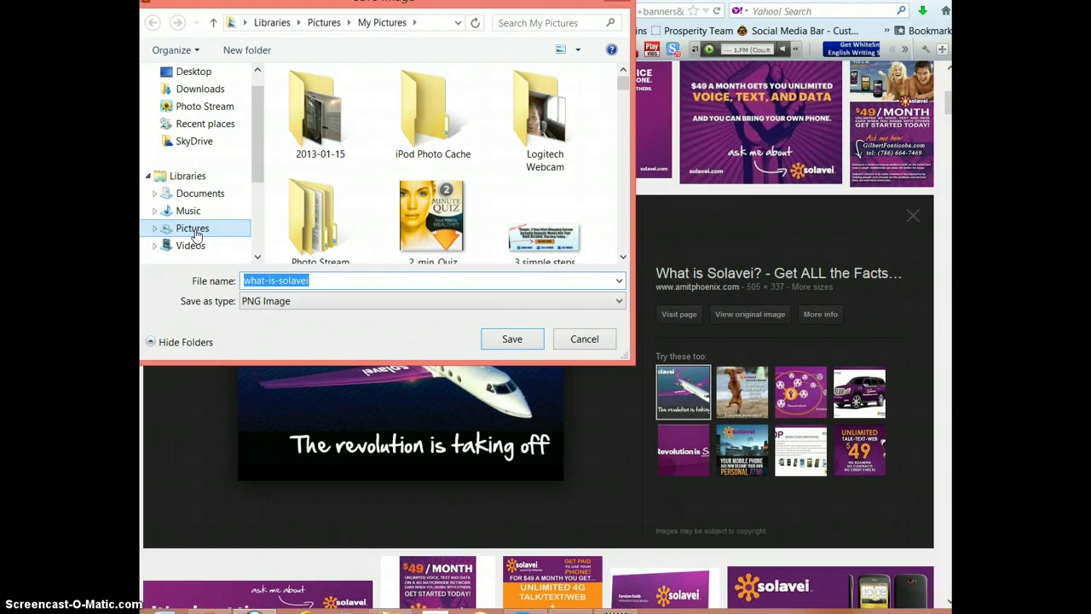
click(249, 280)
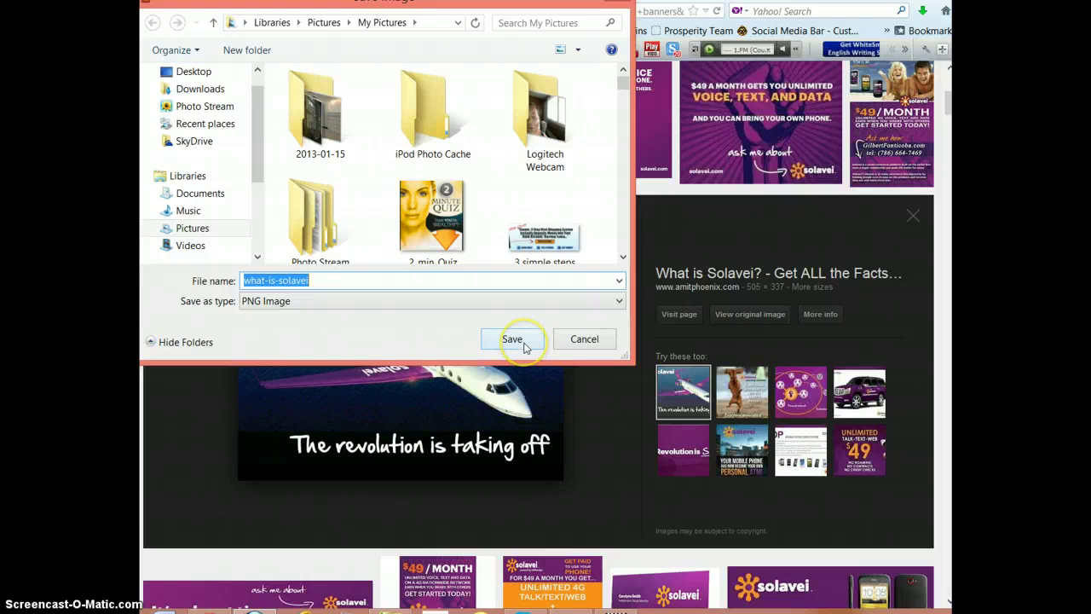
click(618, 1)
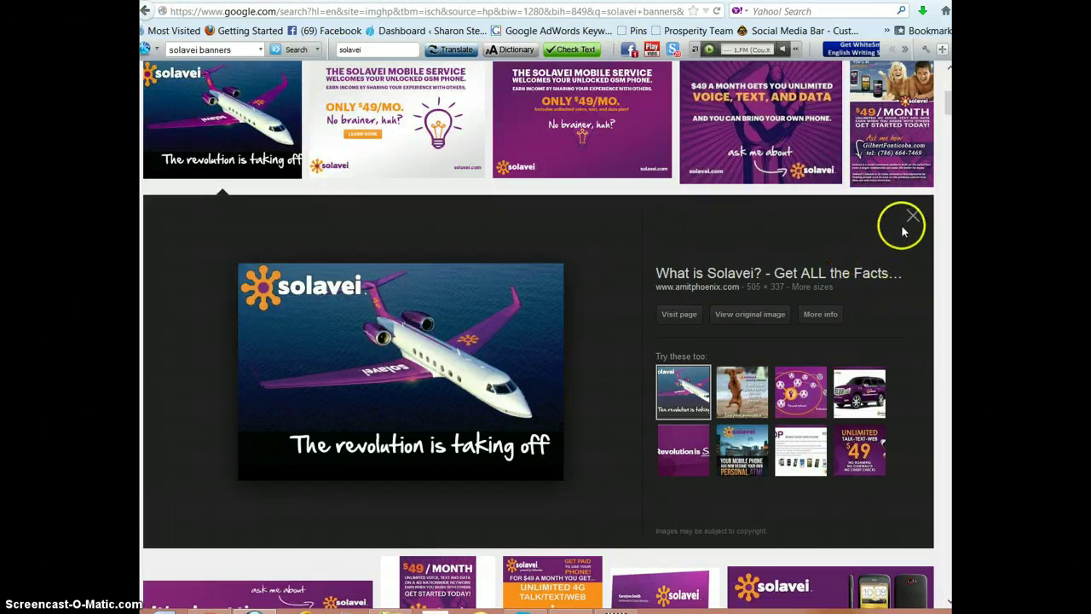
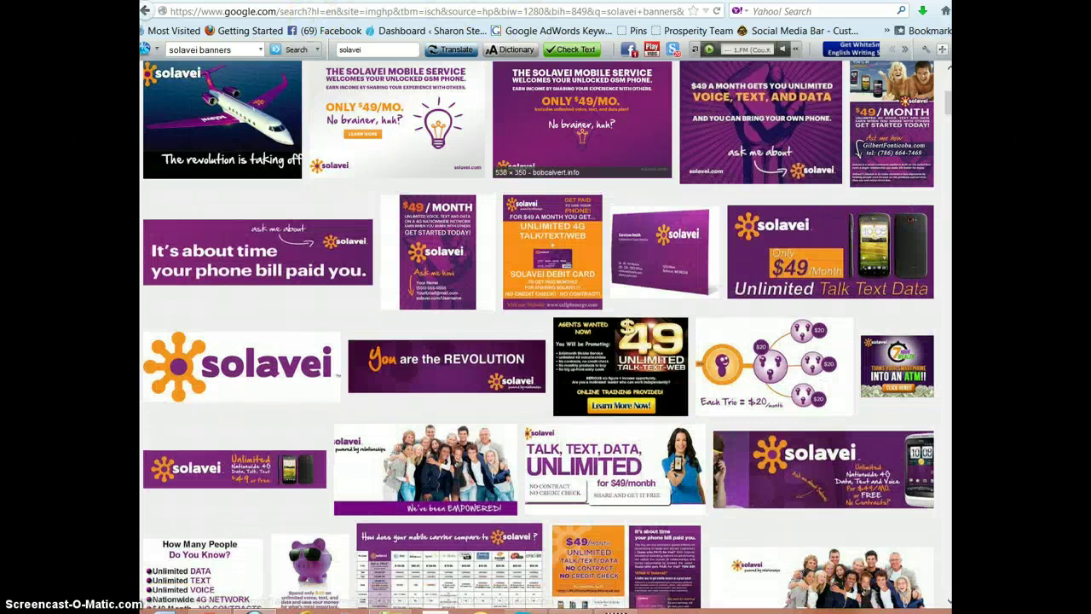
- Start a new Gmail message to ViewTrakr's videos e-mail address with the subject "Customize My Viewtrakr"
click(329, 3)
click(188, 182)
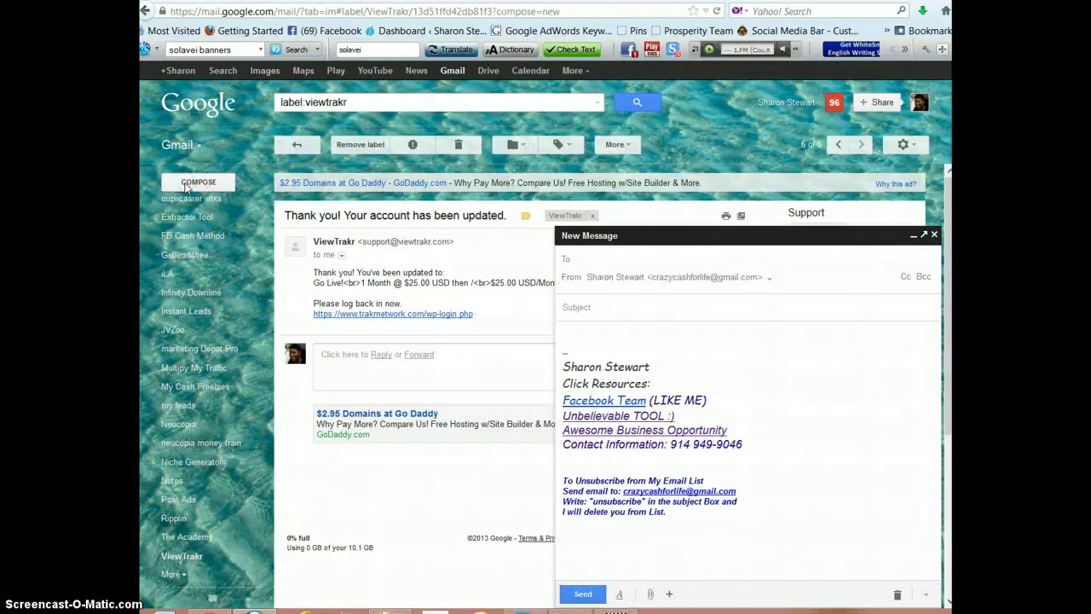
text(vie)
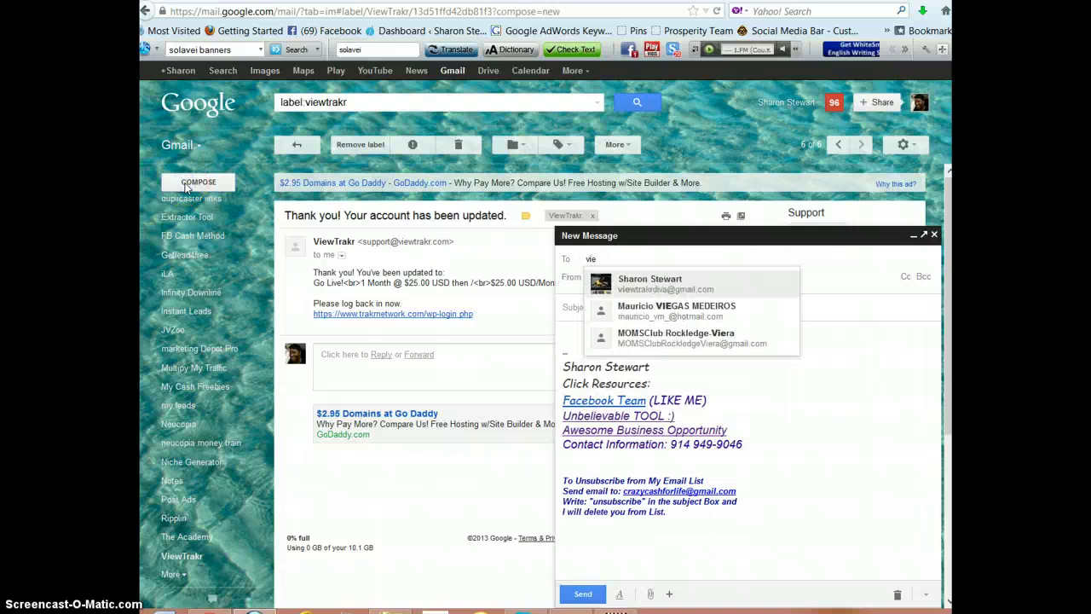
text(do)
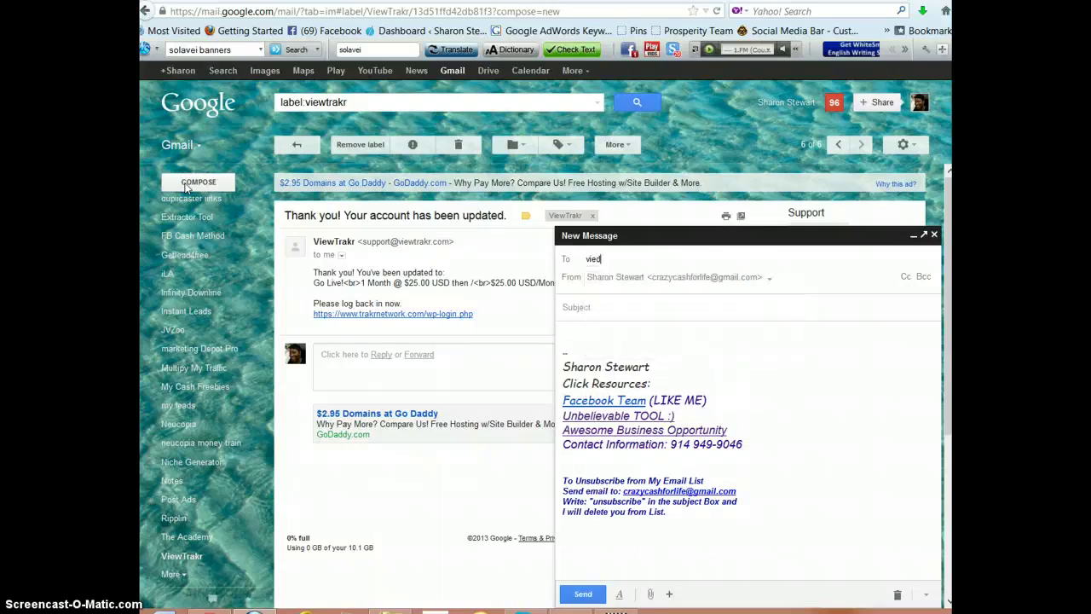
key(BackSpace)
key(BackSpace)
key(BackSpace)
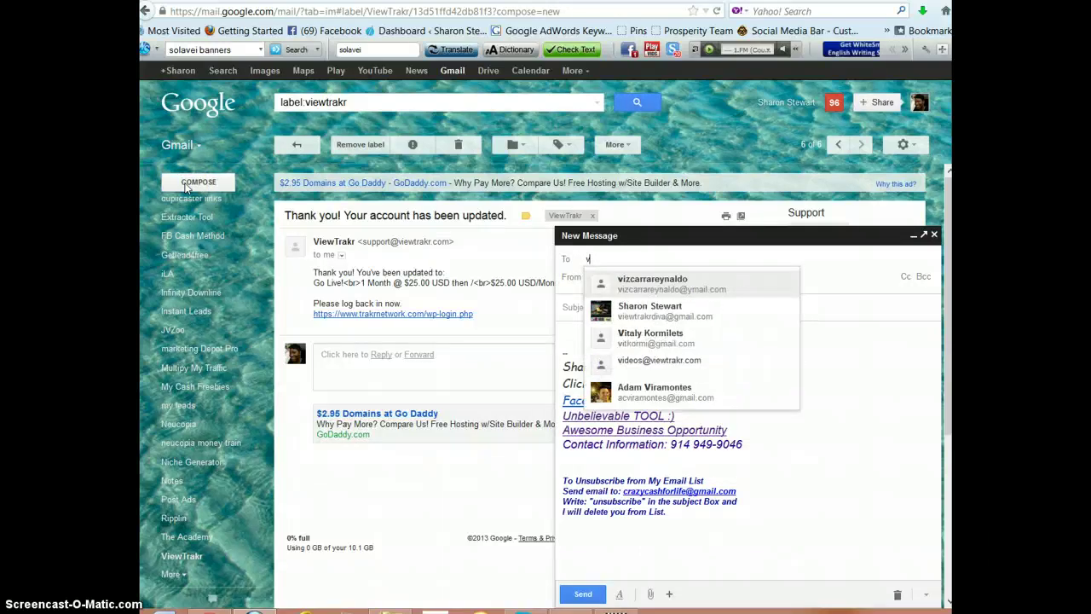
text(id)
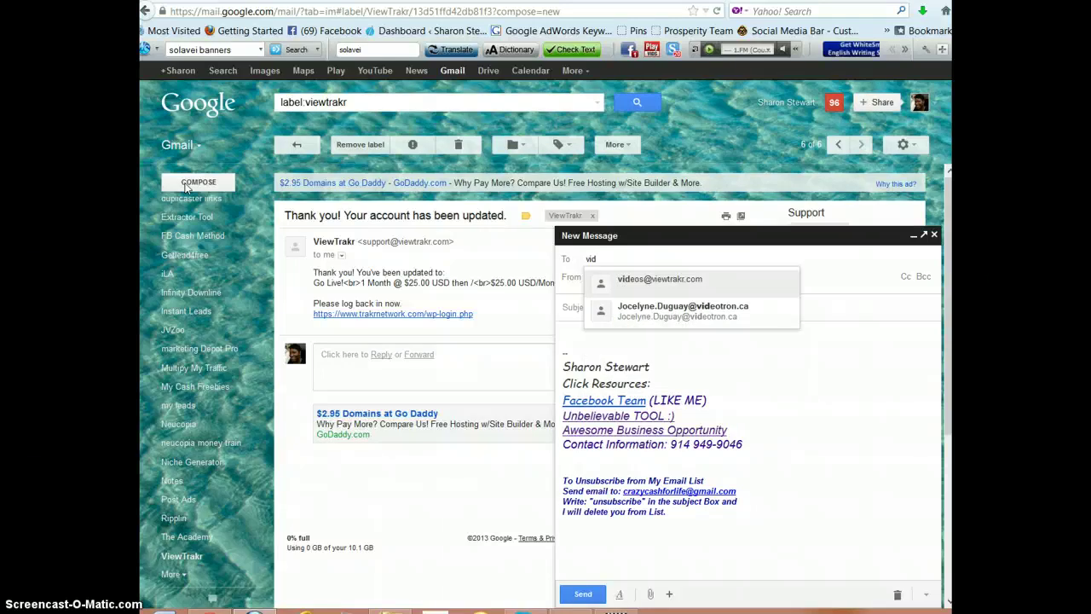
click(626, 279)
click(610, 307)
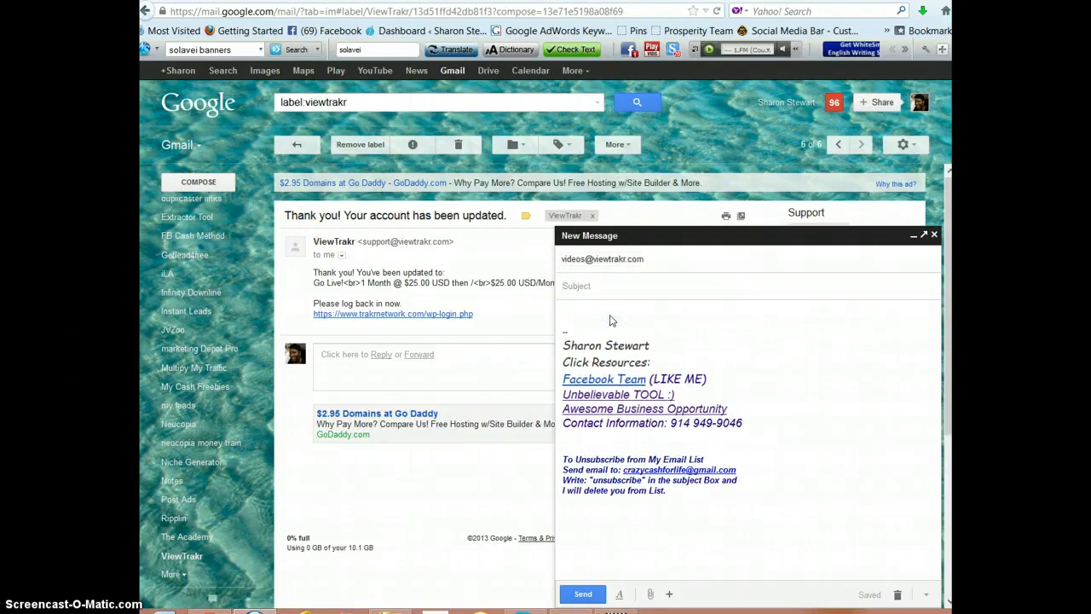
text(Customize My Viewtrakr)
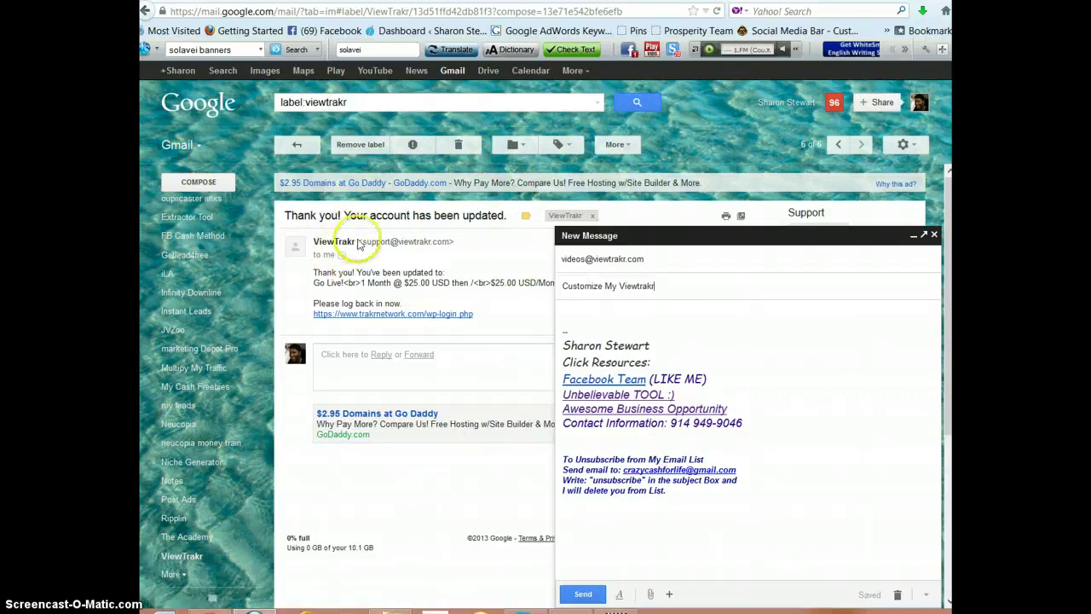
- Look up the account's ID number on the ViewTrakr Sharing Center page
click(514, 146)
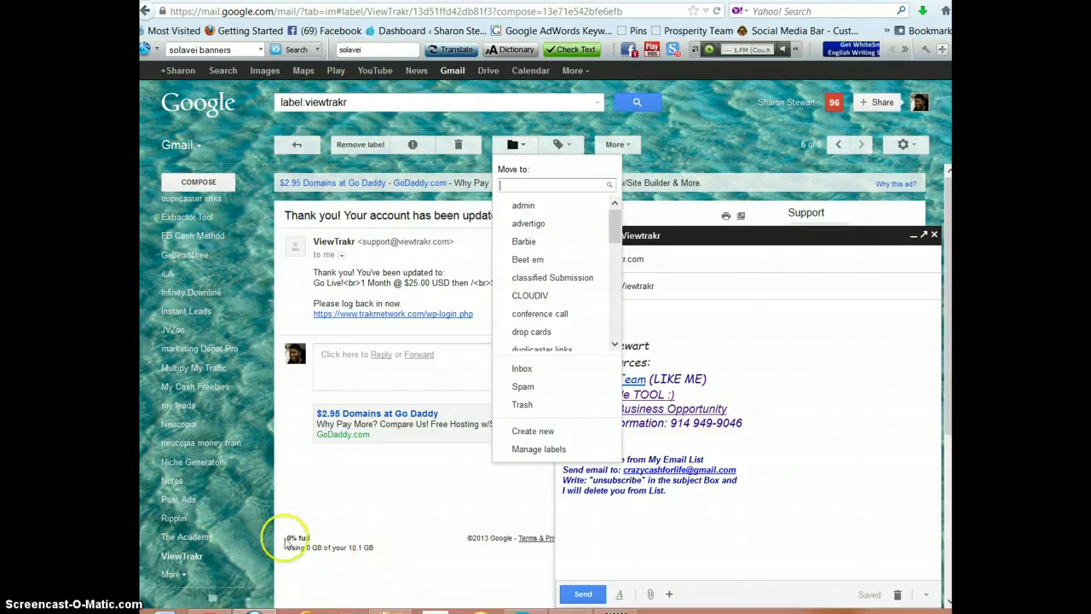
click(349, 531)
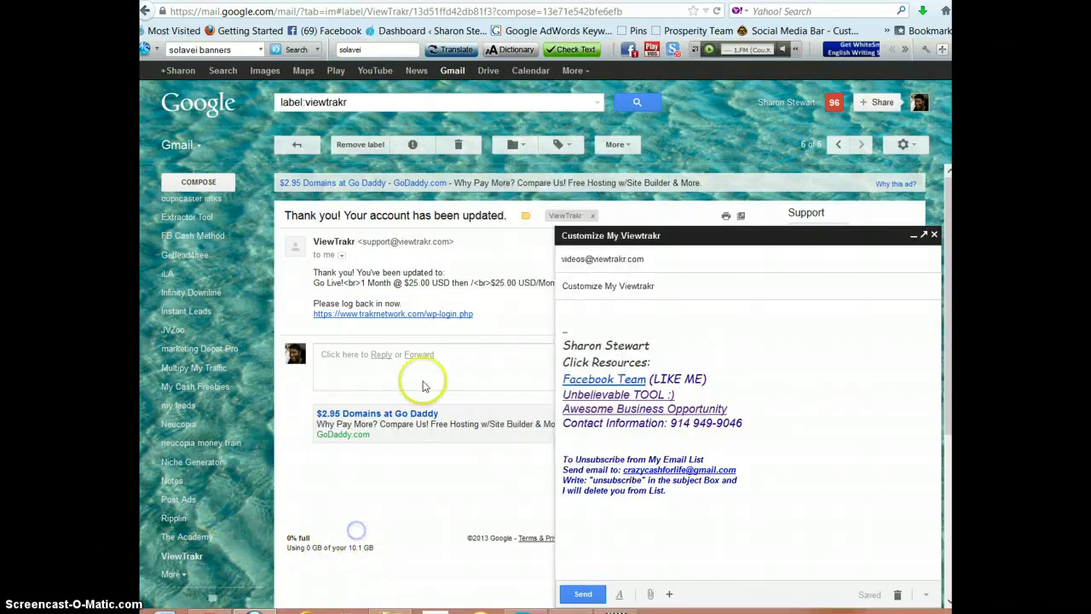
click(373, 317)
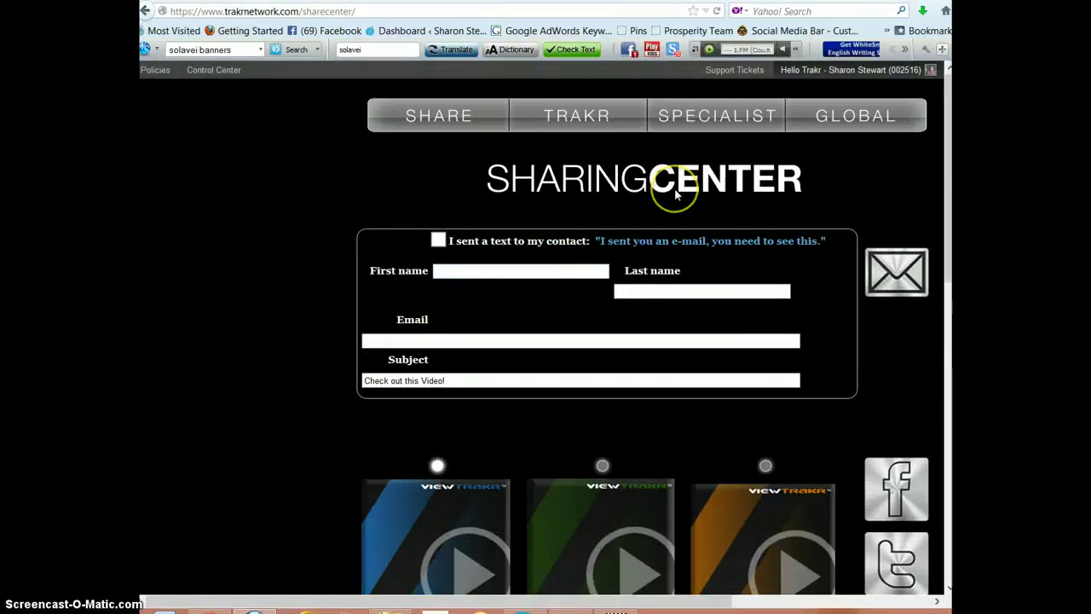
mouse_move(891, 72)
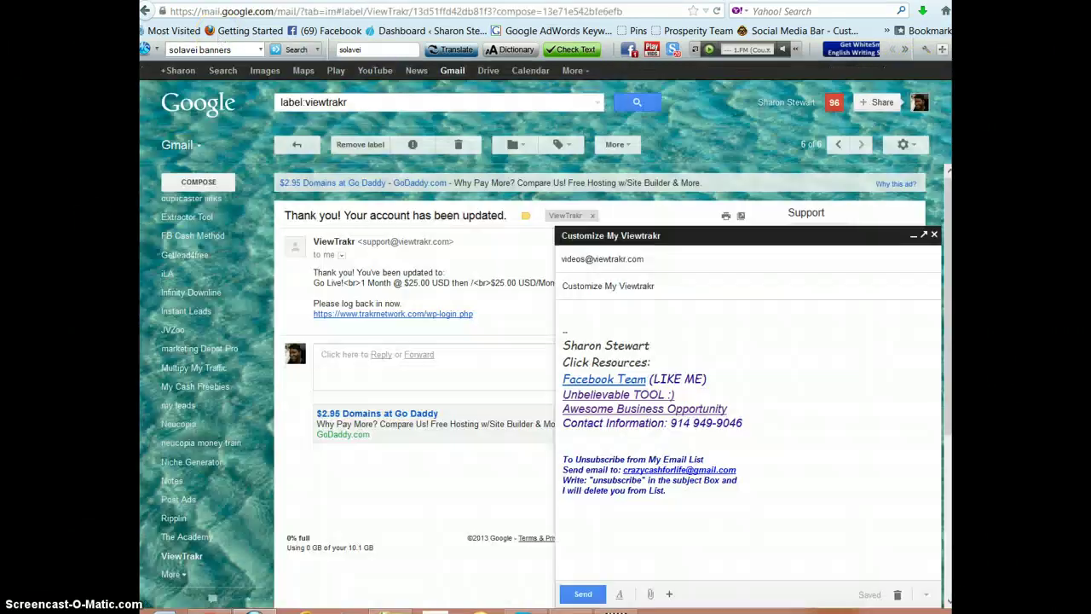
- Write a greeting in the message body that states the sender's full name and Viewtrakr ID number, followed by a blank line
click(583, 317)
text(H)
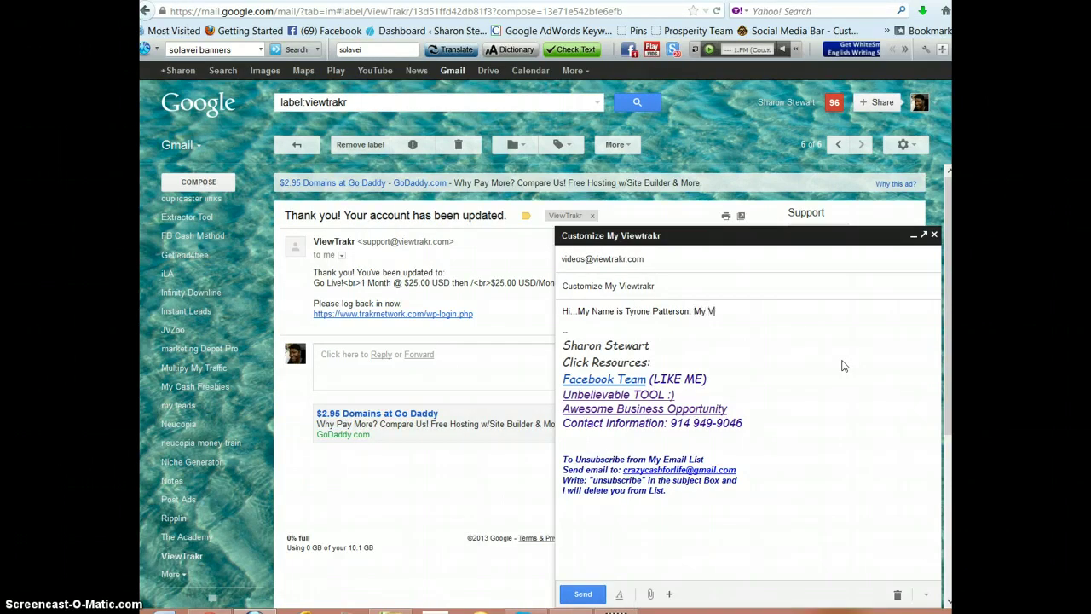
text(kr ID)
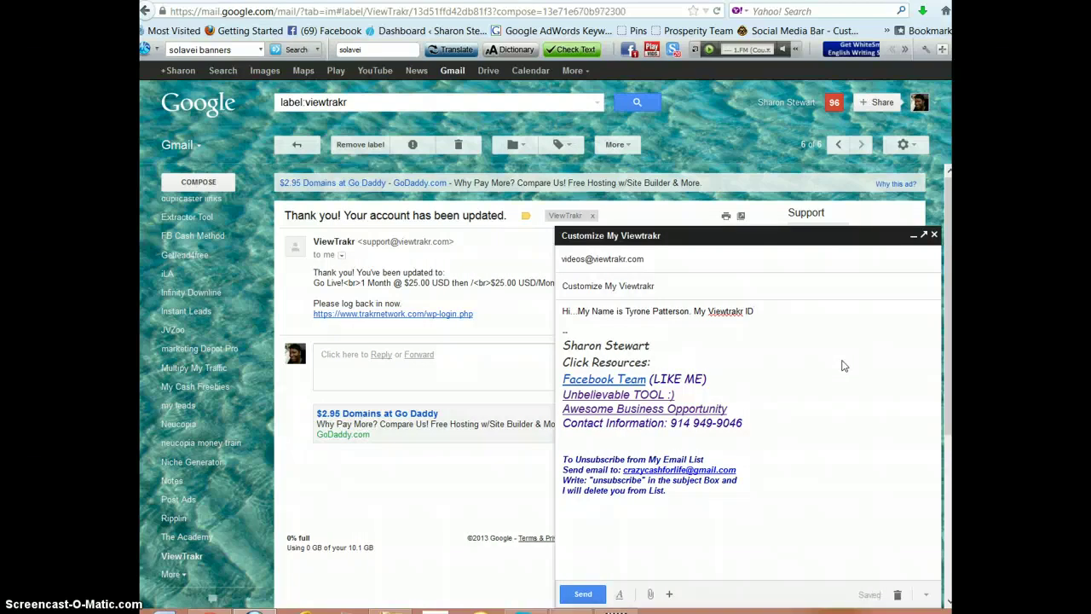
text(#)
key(Return)
key(Return)
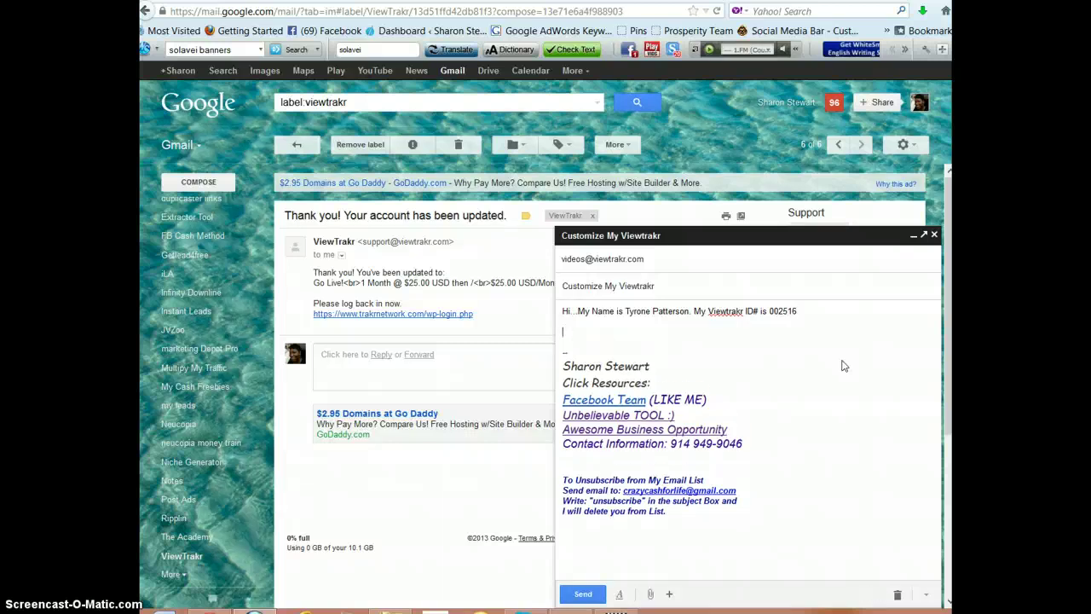
click(842, 363)
- Insert the image solevieplane.jpg from the computer into the message body below the greeting
click(669, 594)
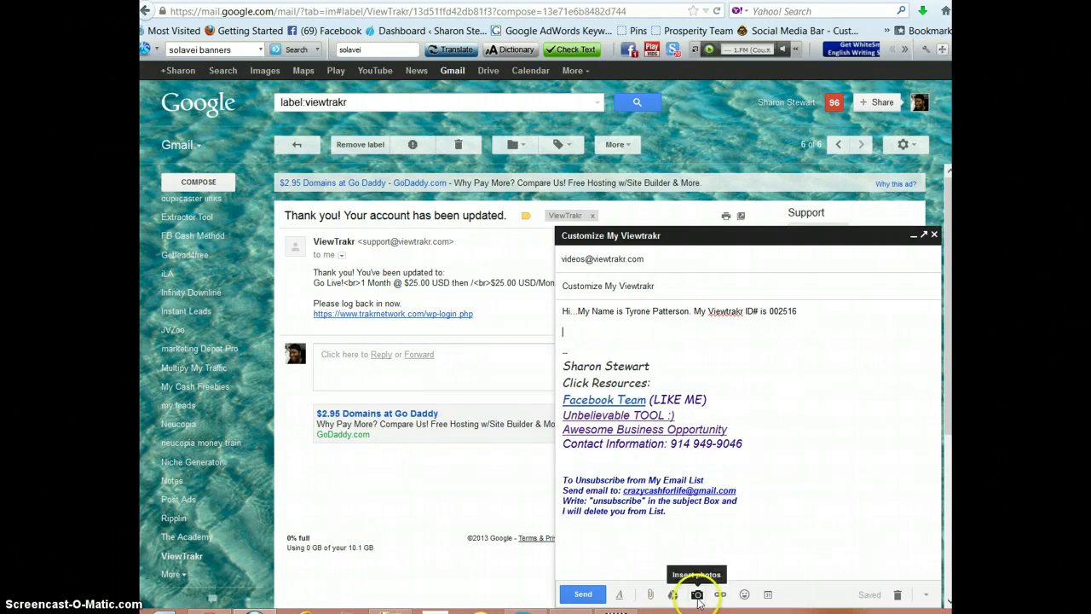
click(696, 594)
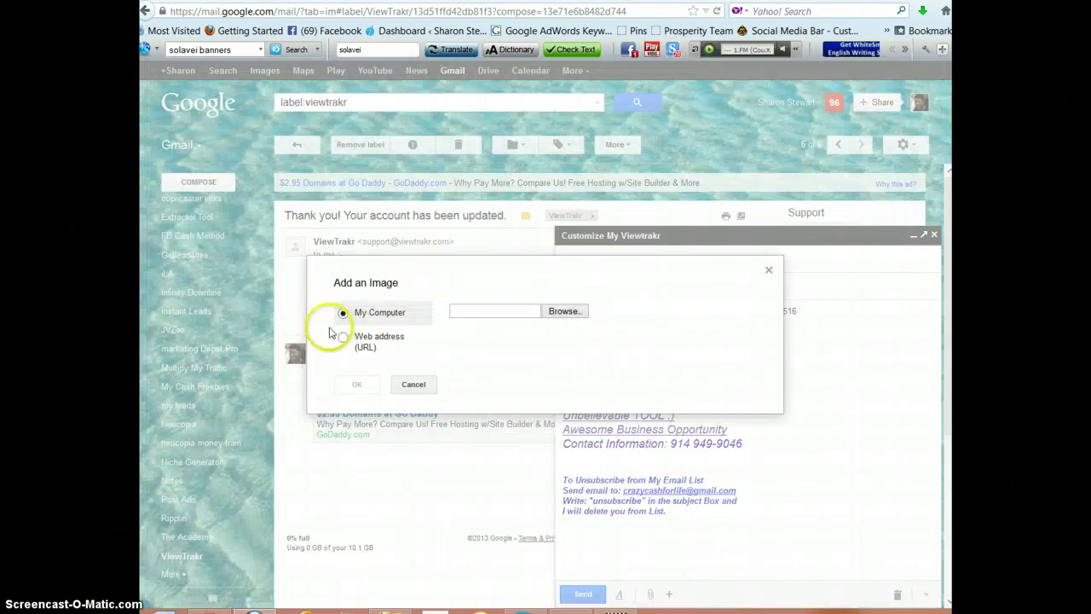
click(560, 317)
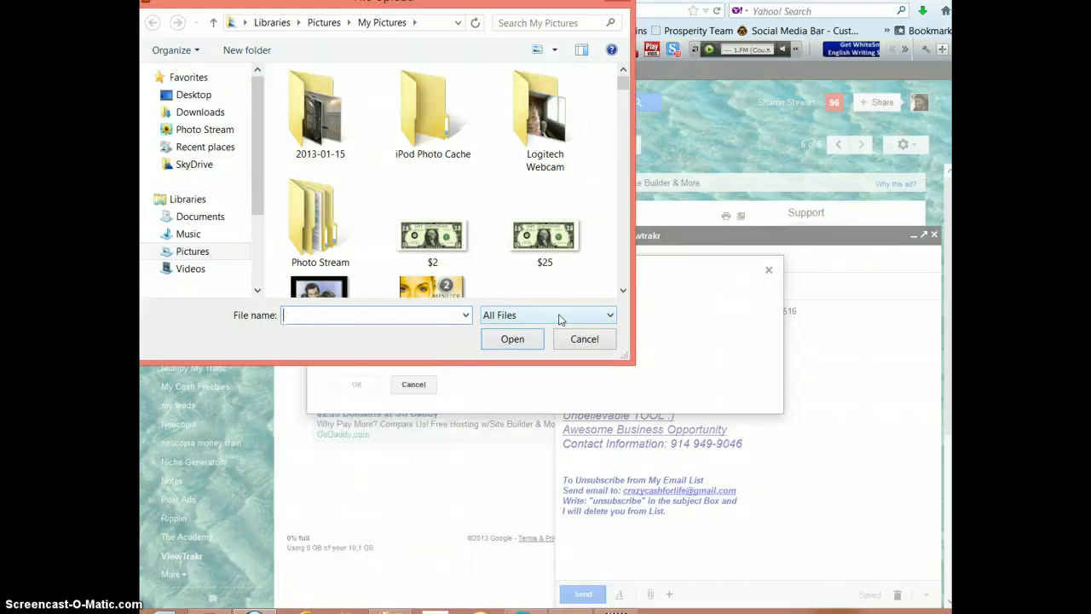
text(sol)
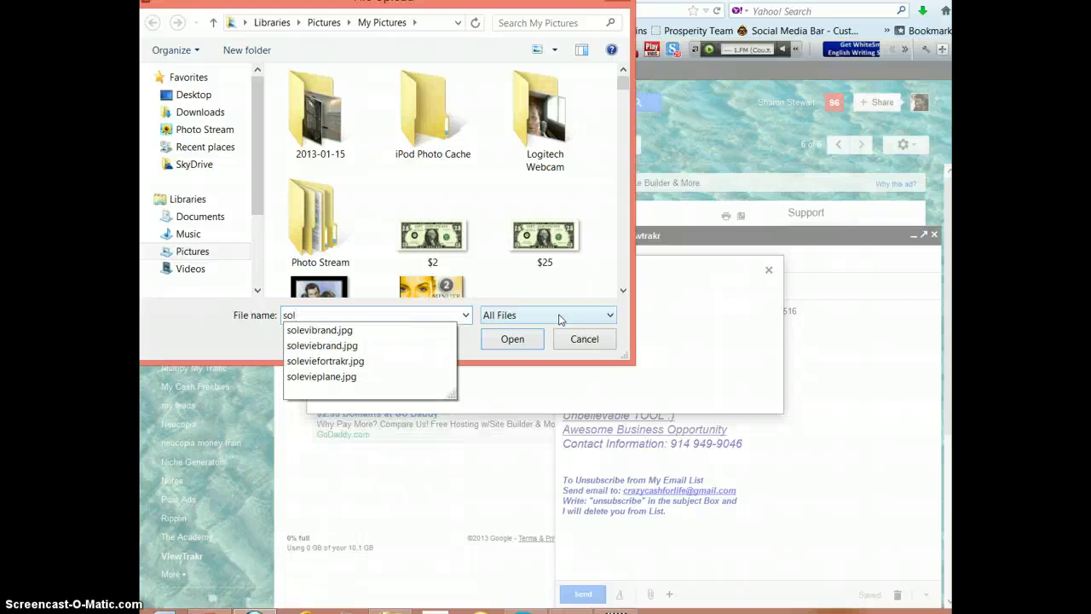
click(312, 380)
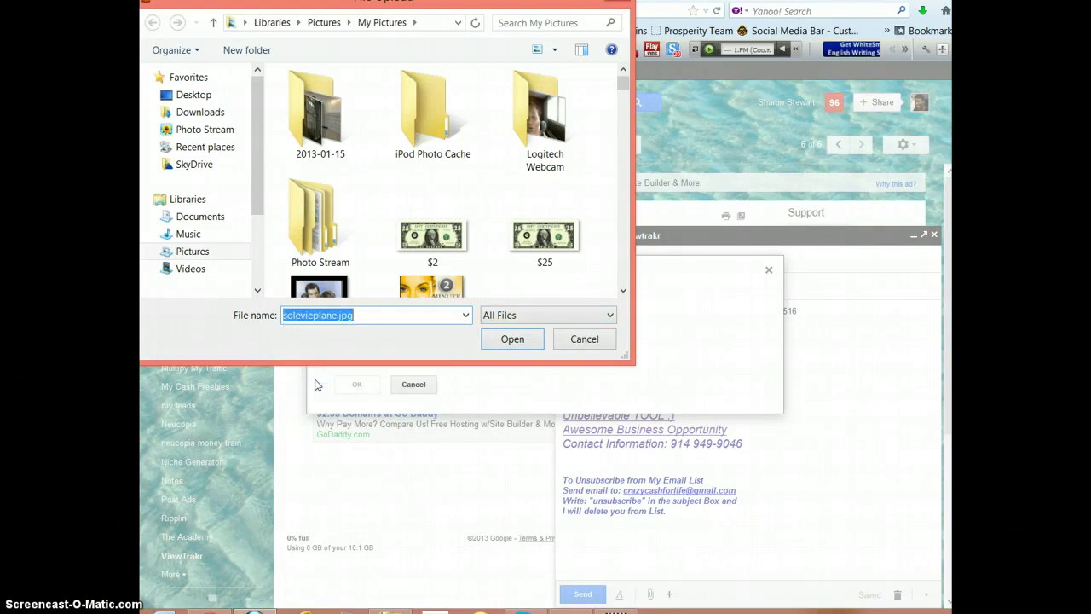
click(490, 341)
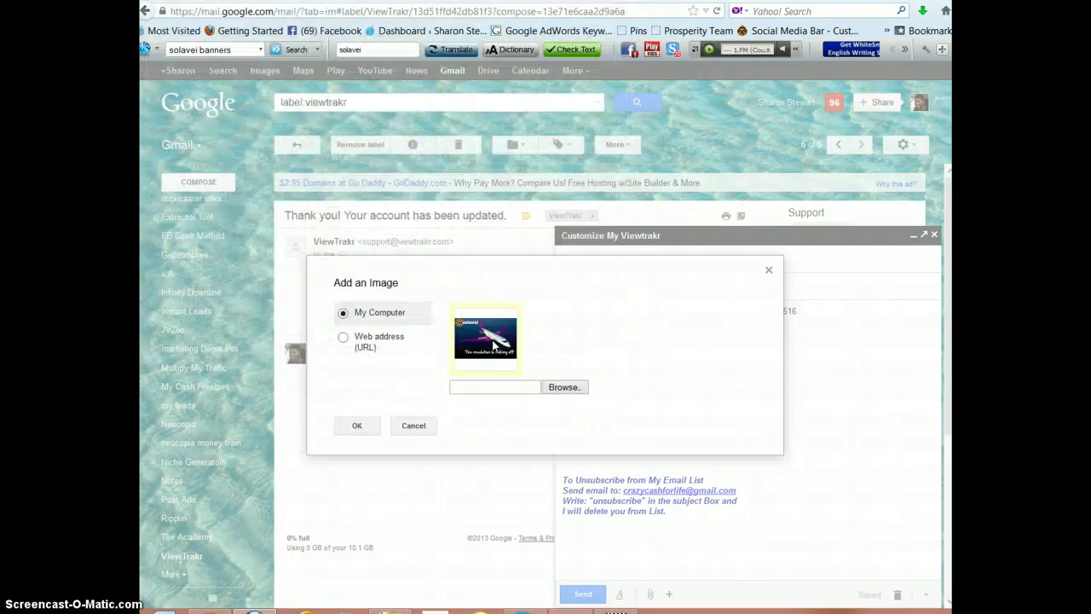
click(357, 427)
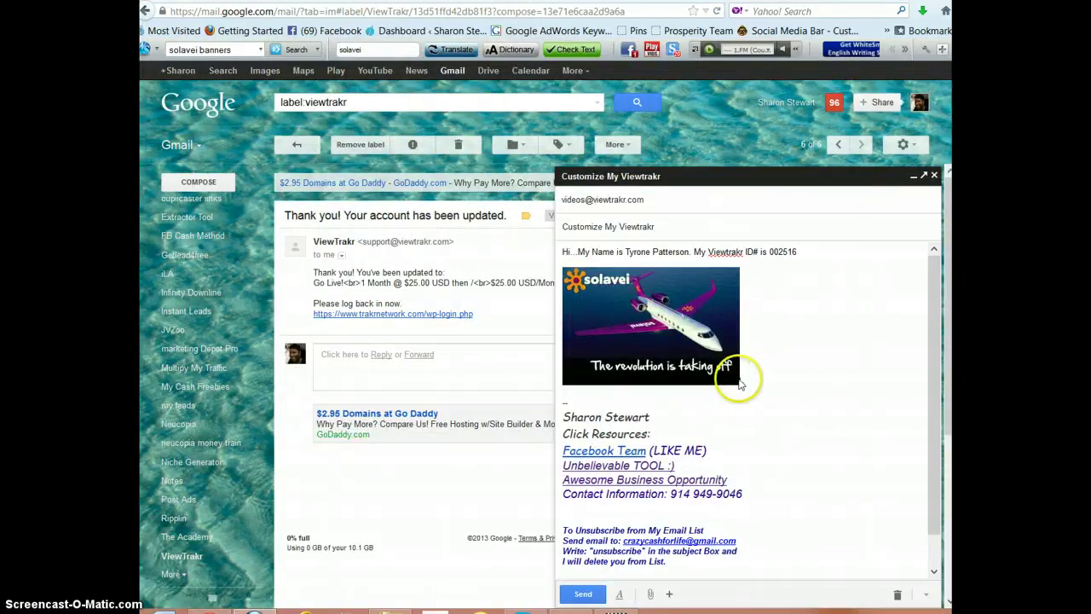
- Leave a blank line below the airplane image and add the label "Auto Play:"
click(869, 394)
key(Return)
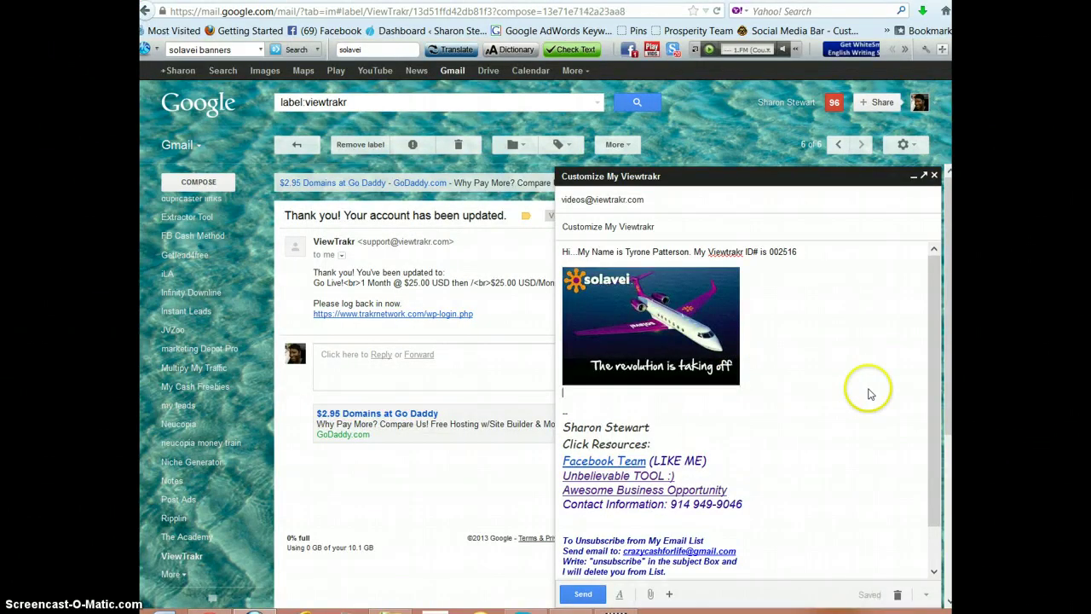
key(Return)
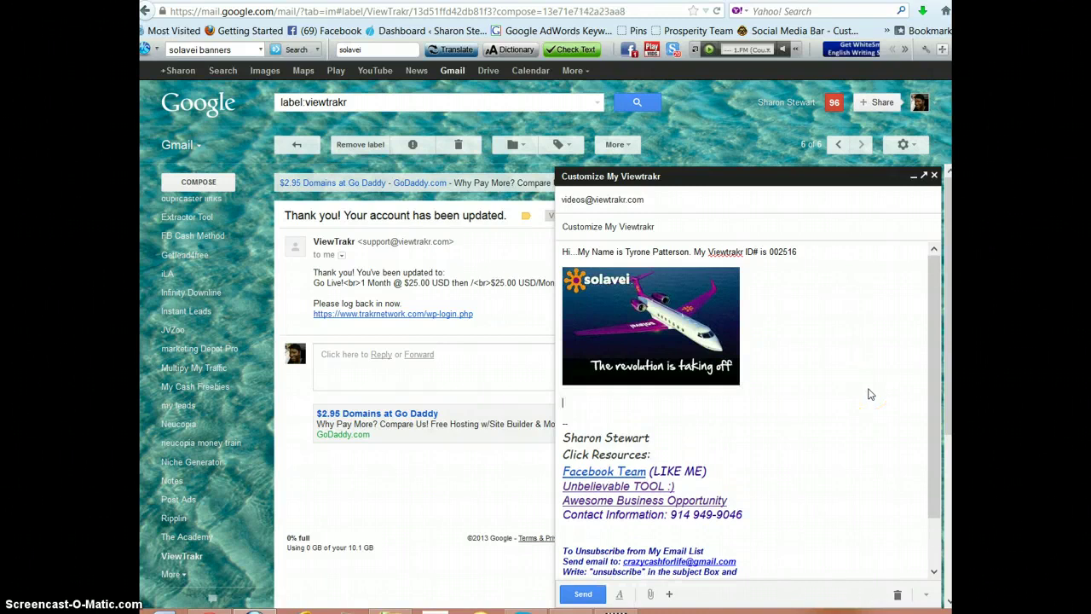
text(Auto Play)
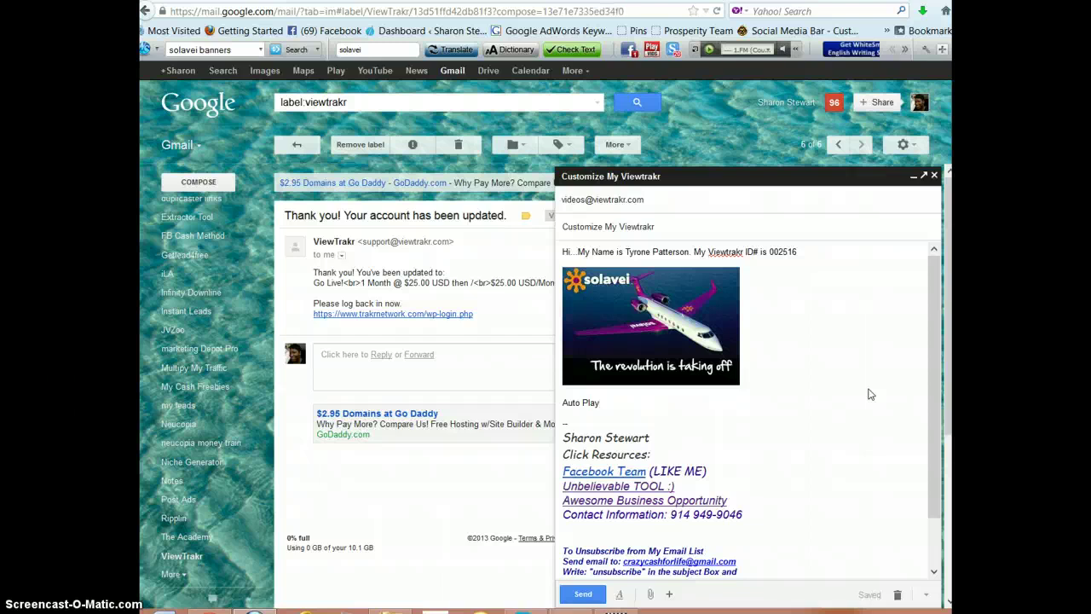
text(:)
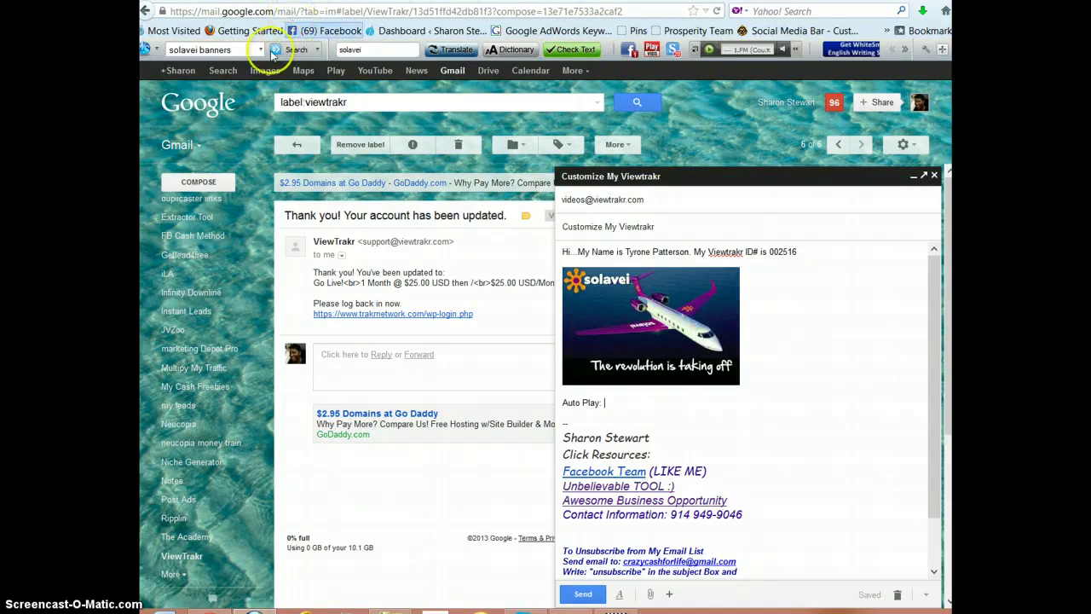
- Switch to YouTube and open the video "Welcome to Viewtrakr" on the ViewTrakr channel, reached through the account's own channel feed
click(362, 79)
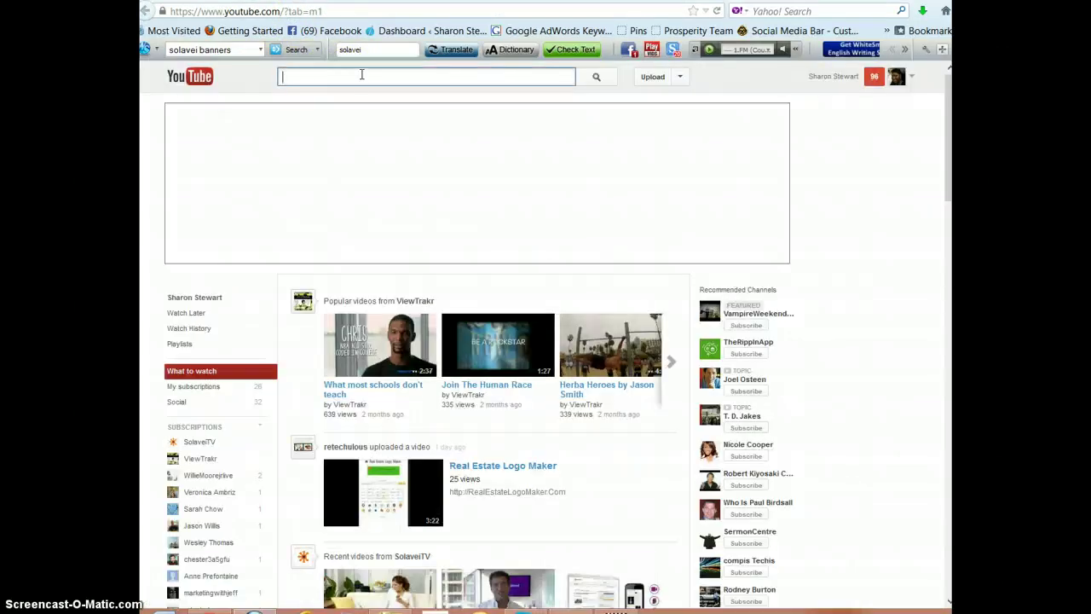
click(844, 77)
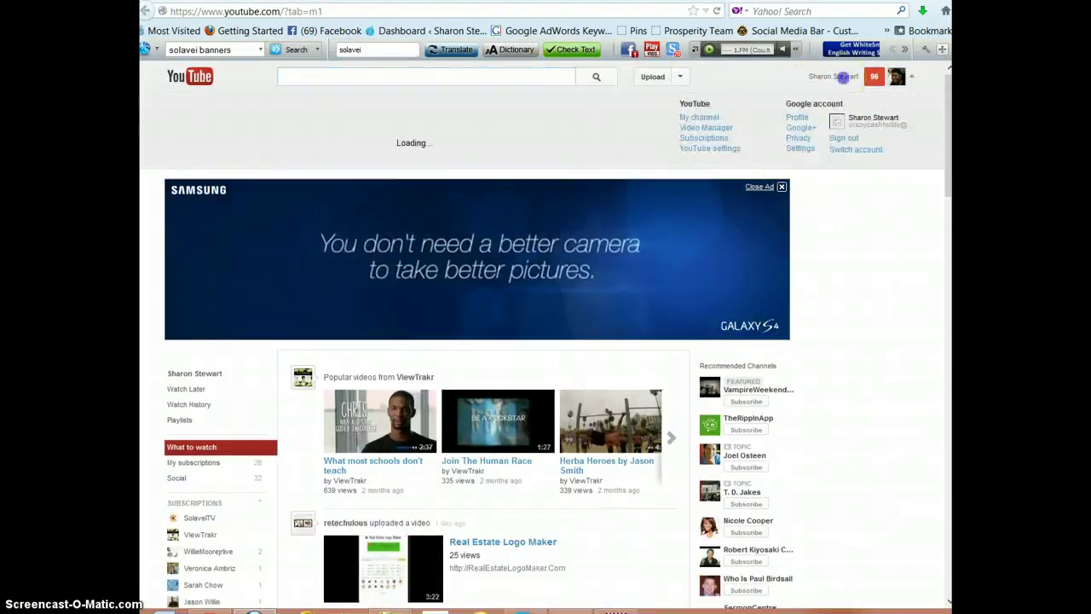
click(704, 118)
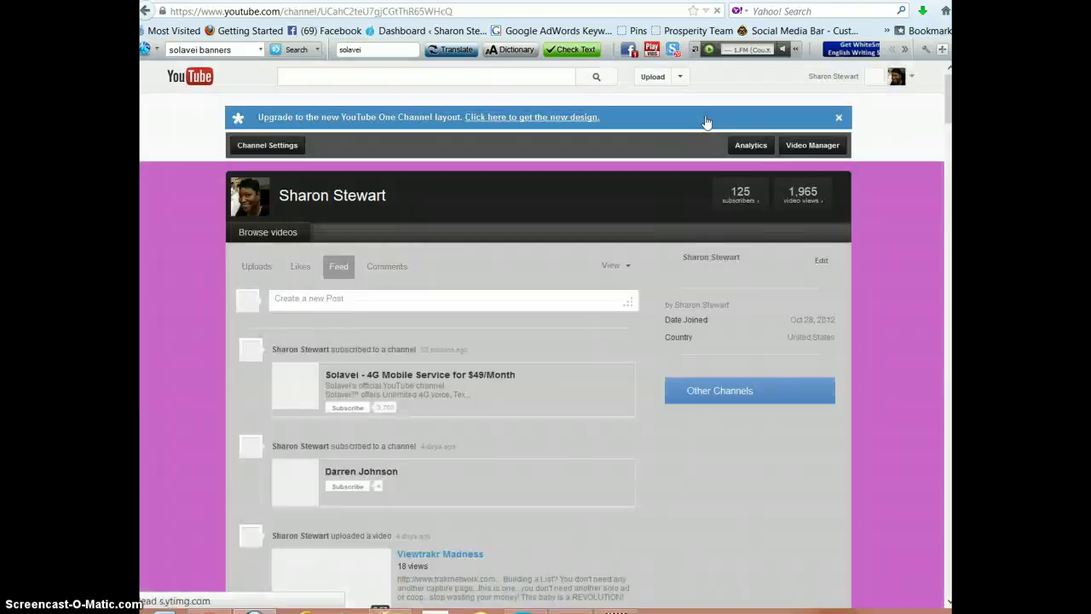
scroll(467, 386, down, 3)
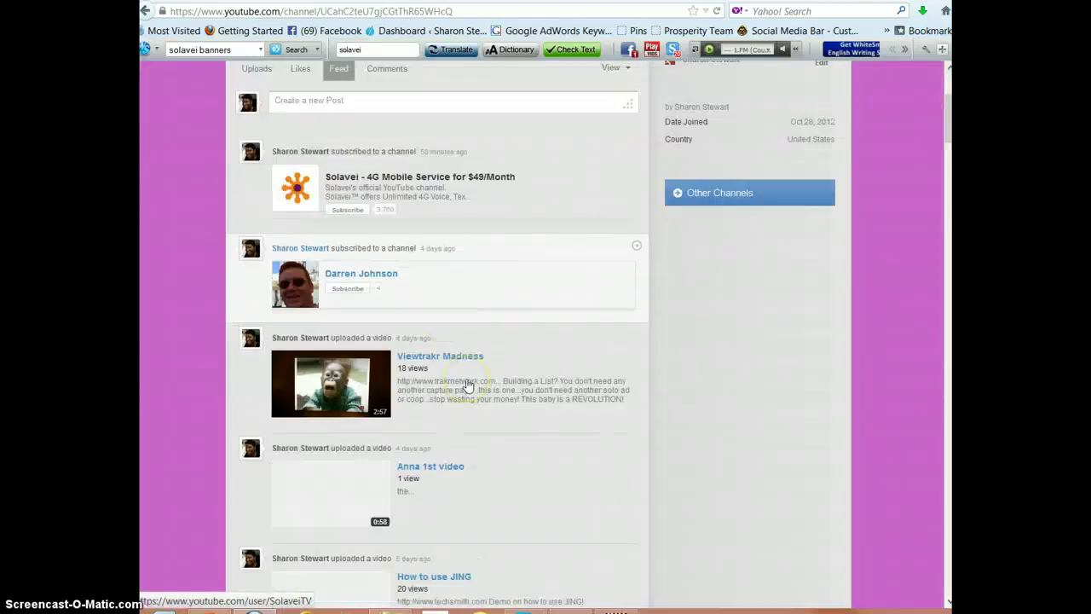
scroll(466, 385, down, 5)
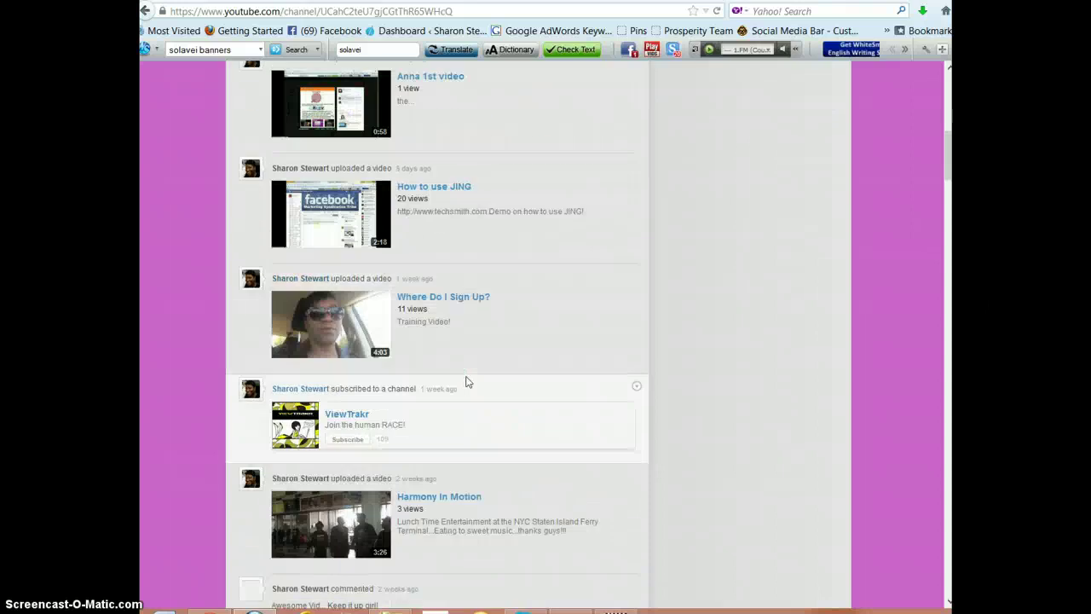
click(353, 421)
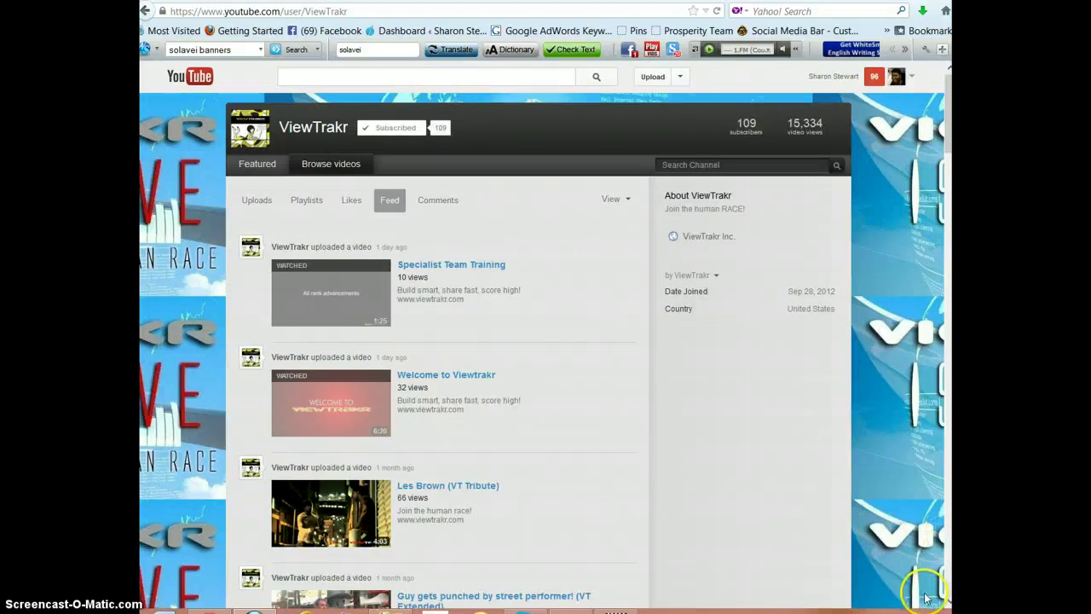
click(438, 378)
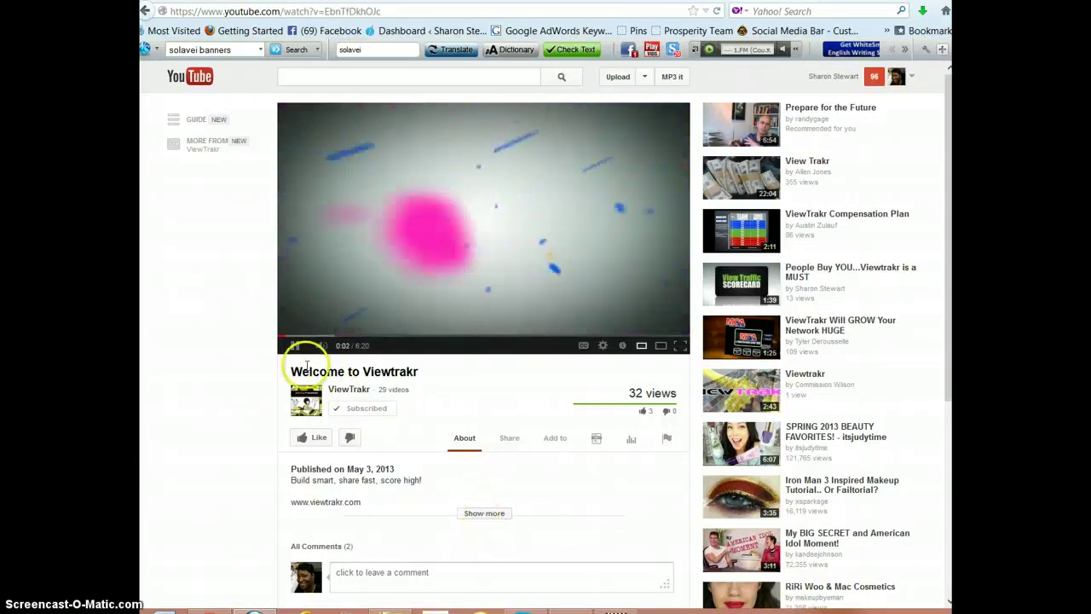
- Pause the "Welcome to Viewtrakr" video and copy its short share link
click(294, 345)
click(520, 450)
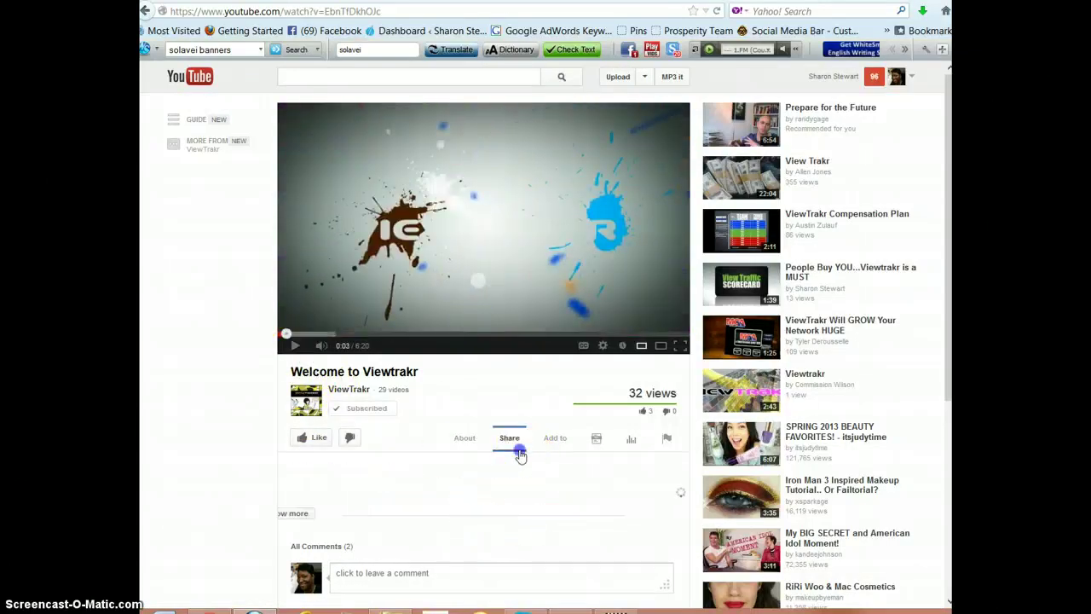
right_click(440, 502)
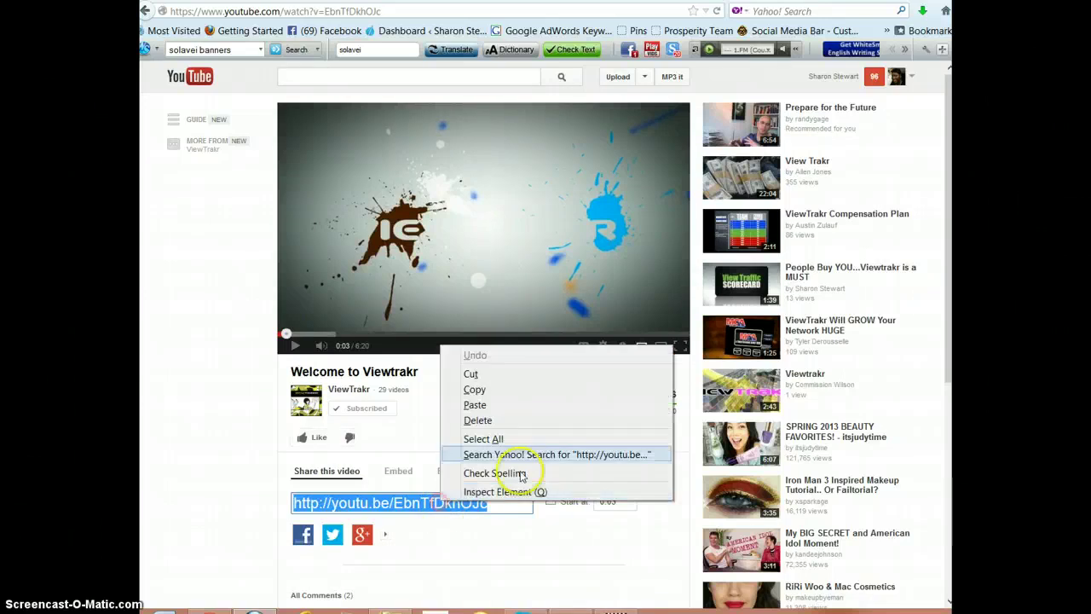
click(473, 389)
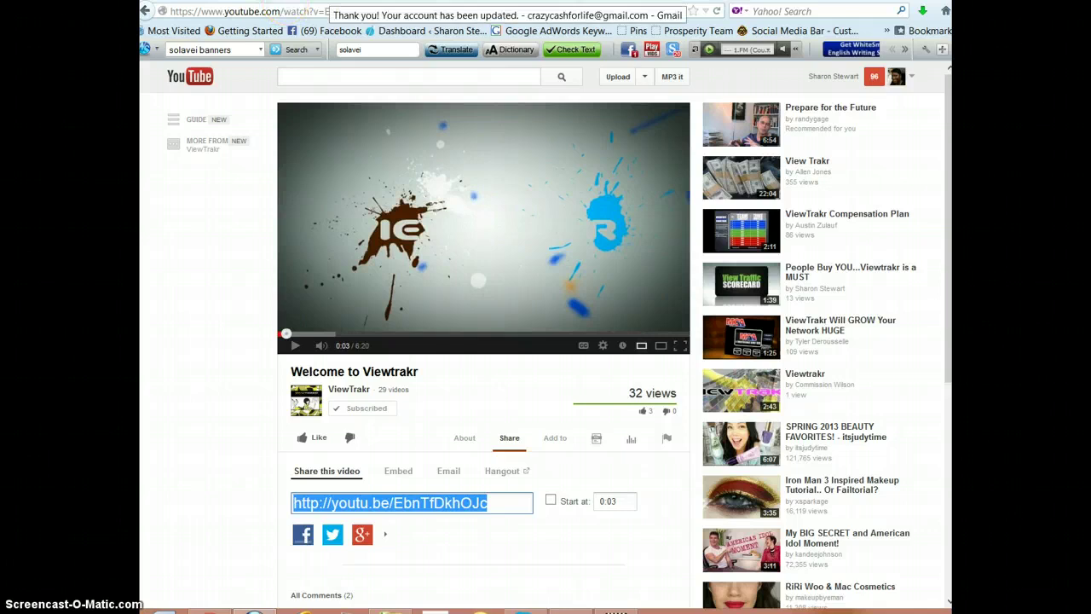
- Return to the Gmail draft, paste the copied link after "Auto Play:", and add the label "Video 1:" on the line below
click(507, 2)
click(606, 403)
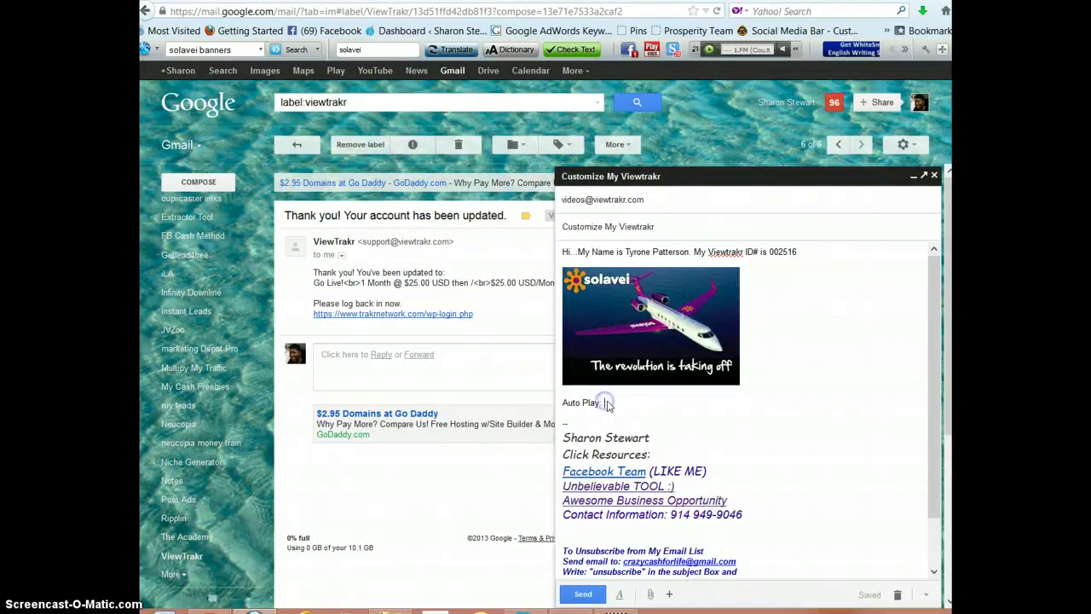
right_click(618, 406)
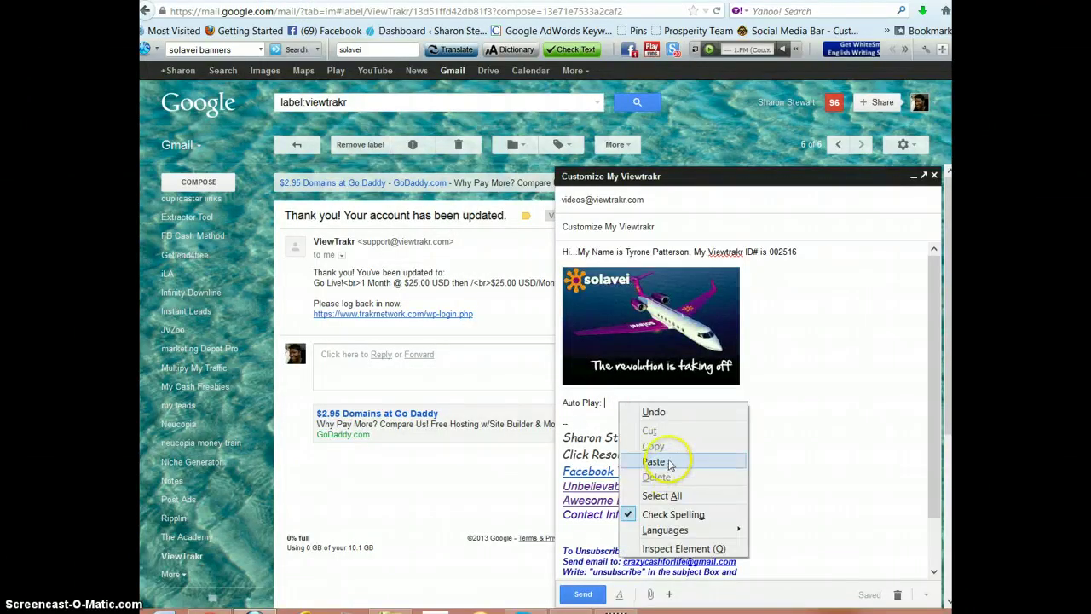
click(665, 463)
click(931, 464)
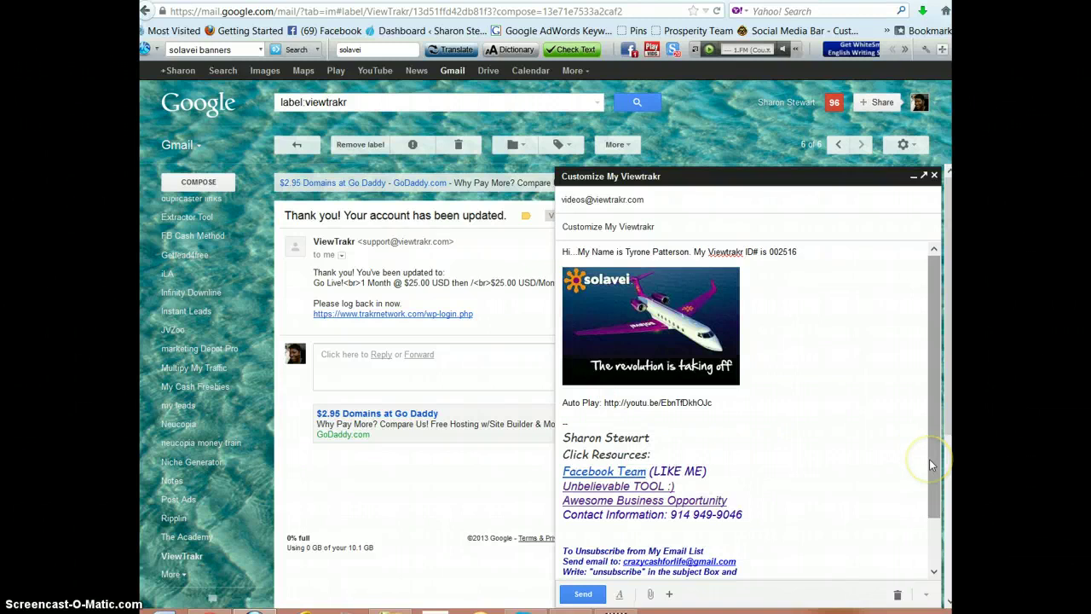
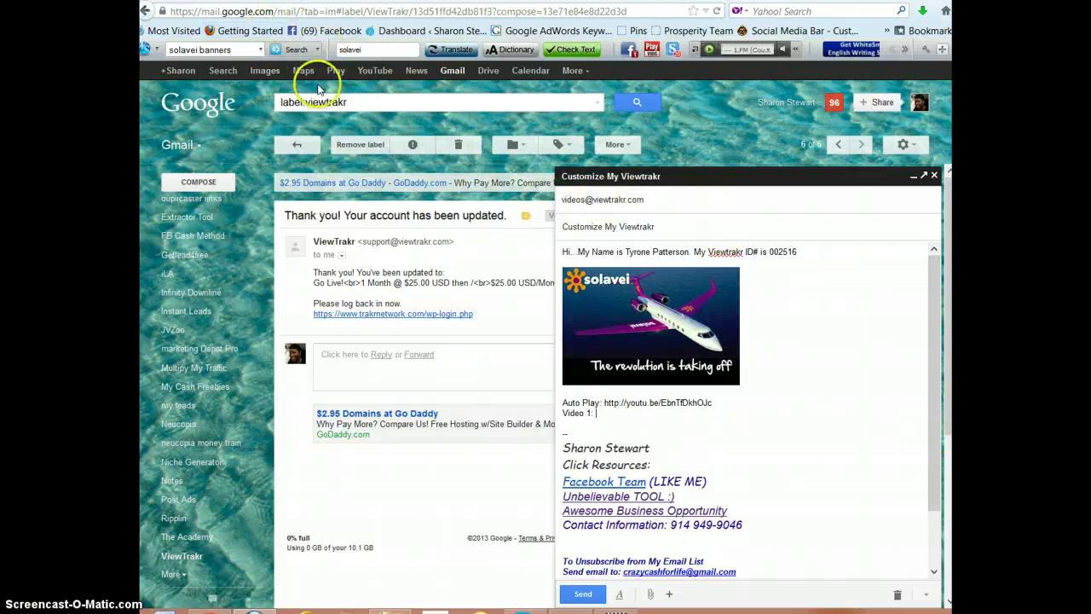
- Switch back to YouTube, search for "solavei" and open the official SolaveiTV channel from the results
key(ctrl+Tab)
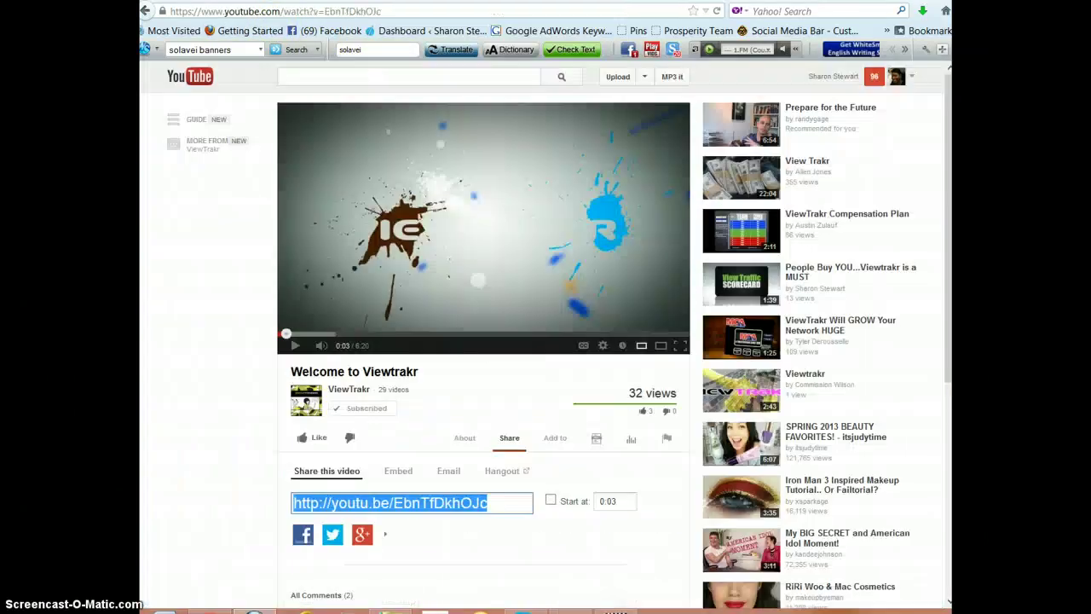
click(297, 74)
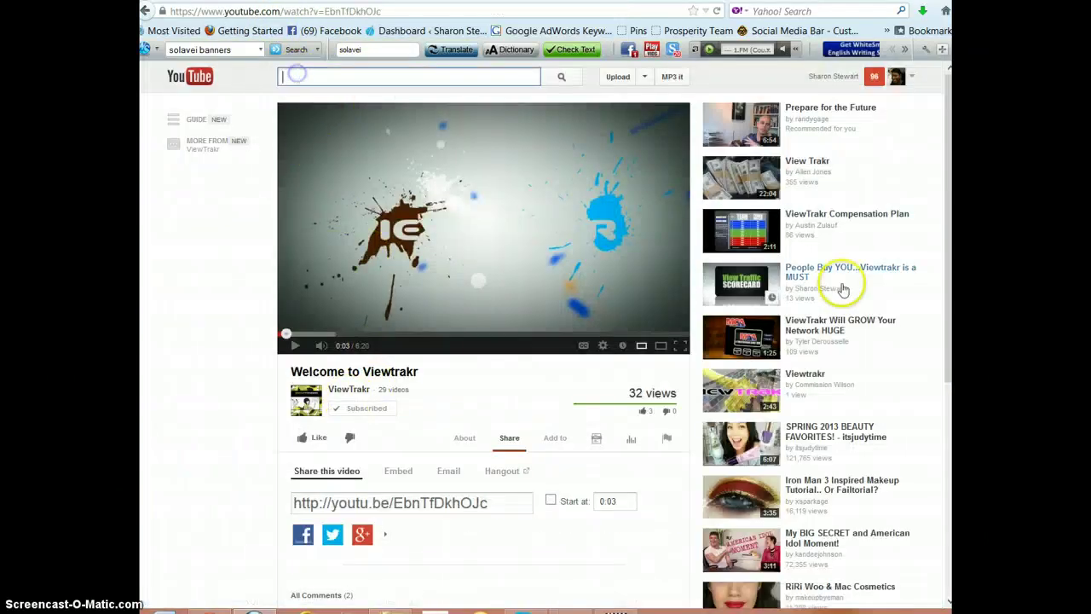
text(sol)
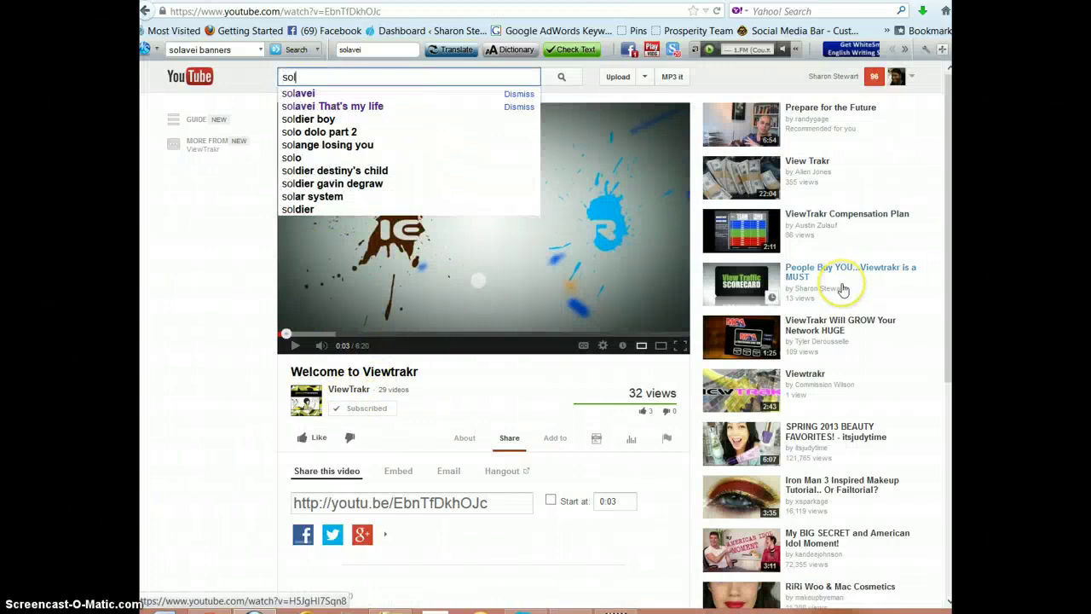
click(305, 92)
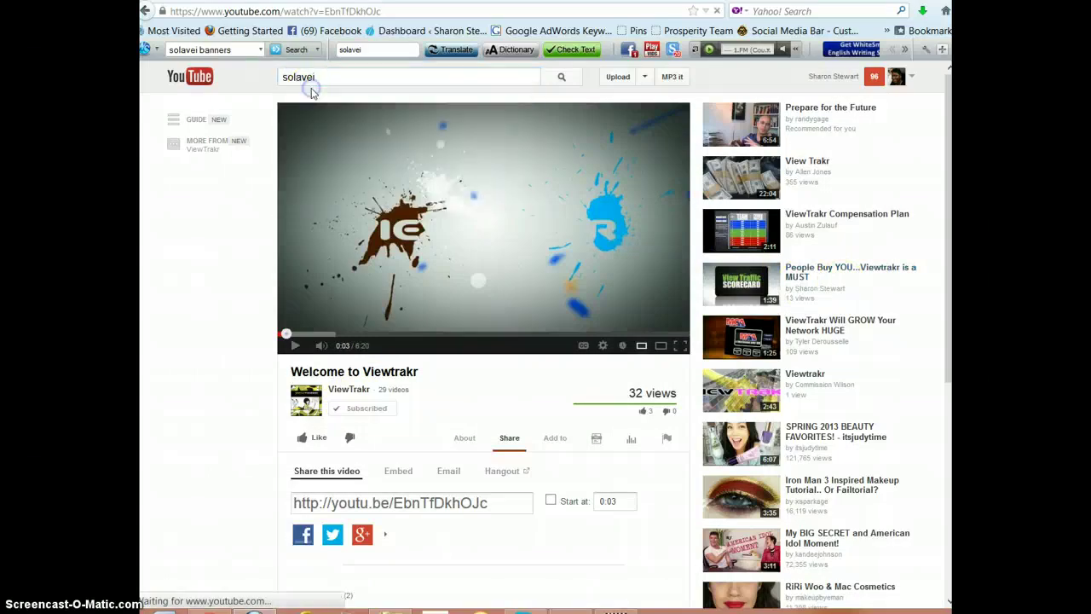
scroll(499, 365, down, 5)
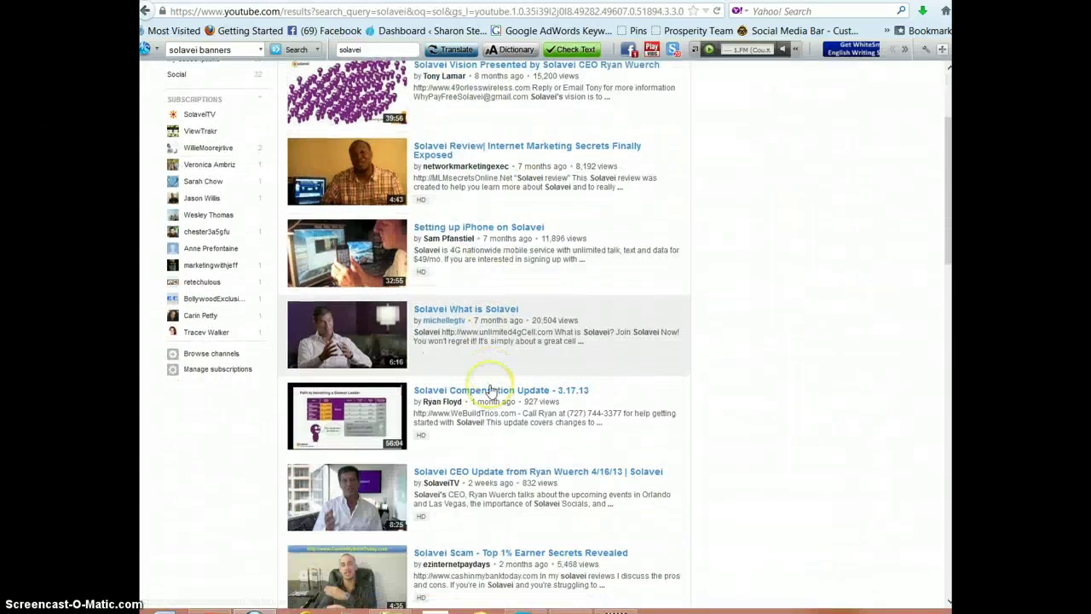
scroll(490, 390, down, 5)
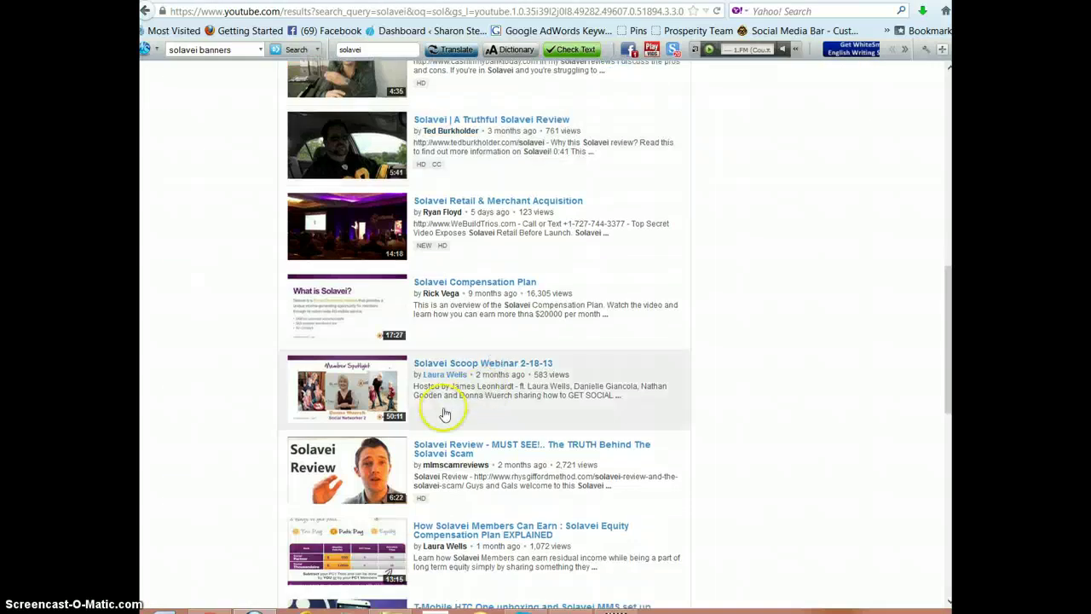
scroll(443, 517, down, 3)
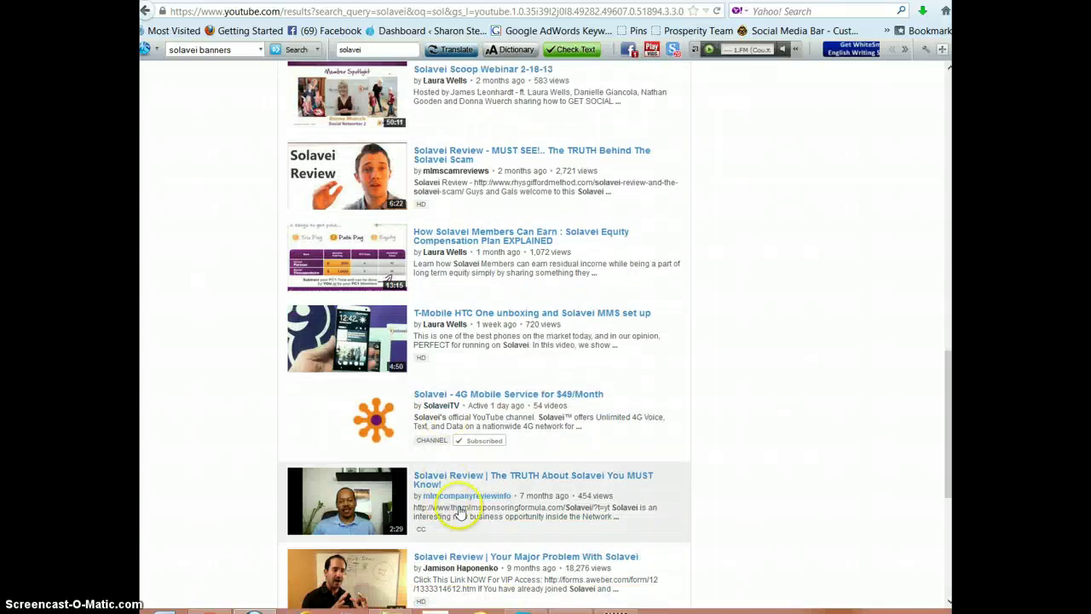
click(492, 424)
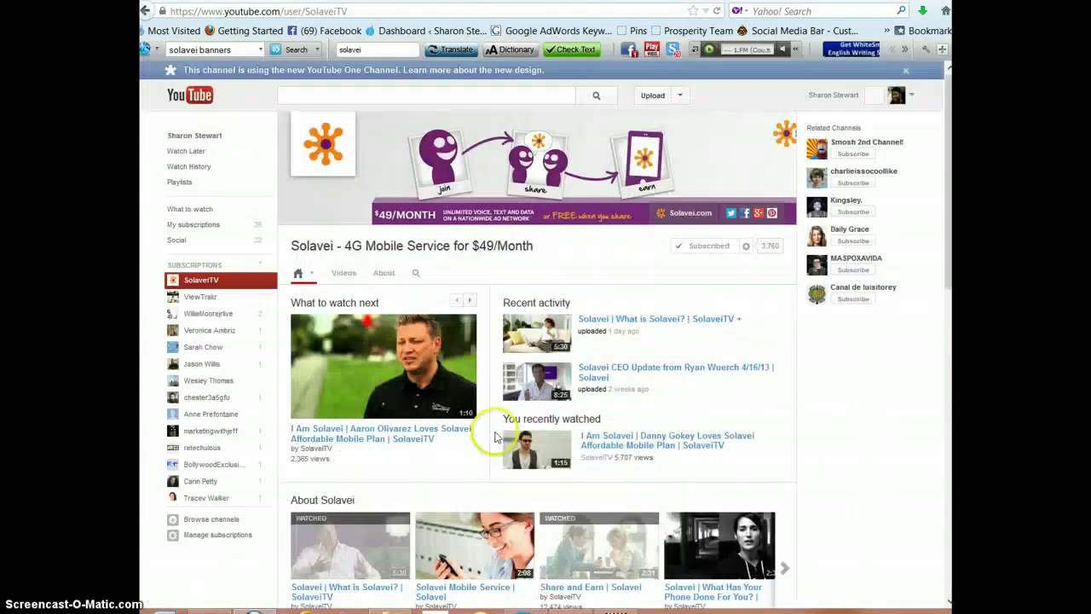
- Open "Solavei | What is Solavei? | SolaveiTV" from the About Solavei videos, pause it and display its share link
scroll(477, 473, down, 3)
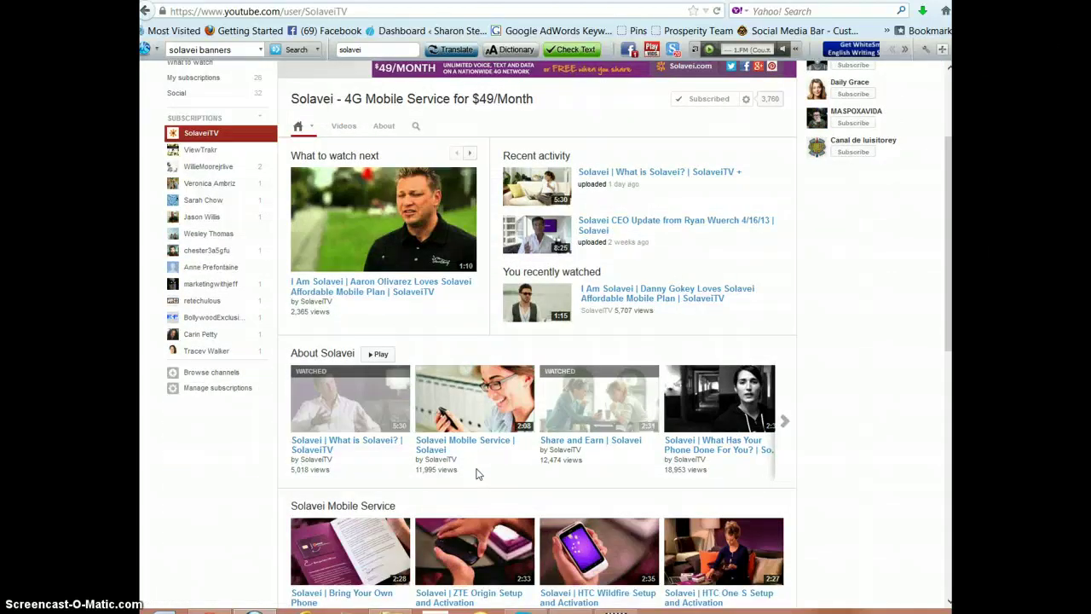
scroll(477, 473, down, 6)
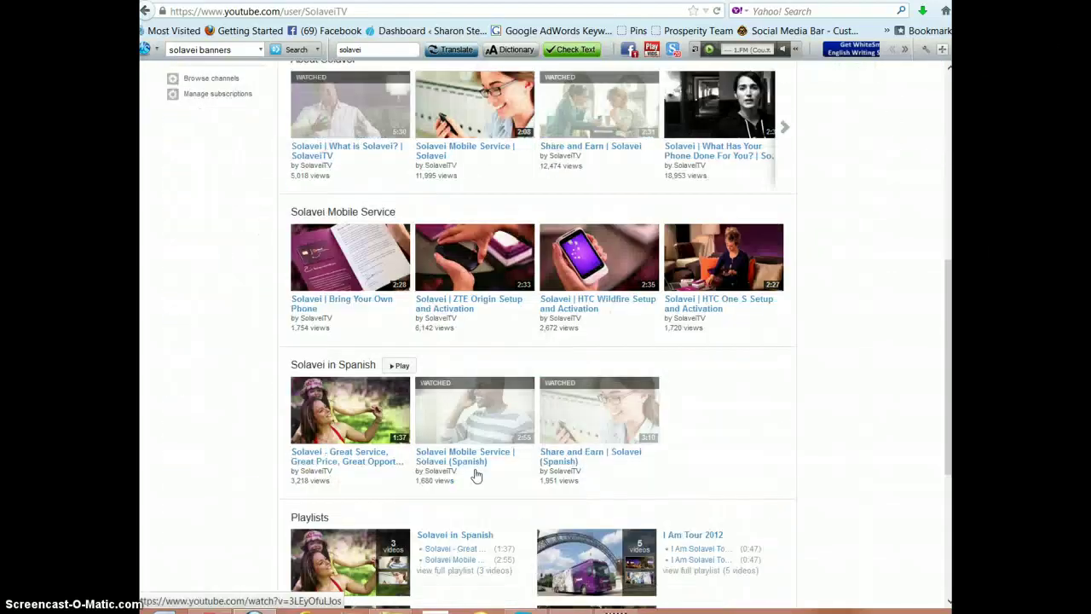
scroll(477, 474, up, 1)
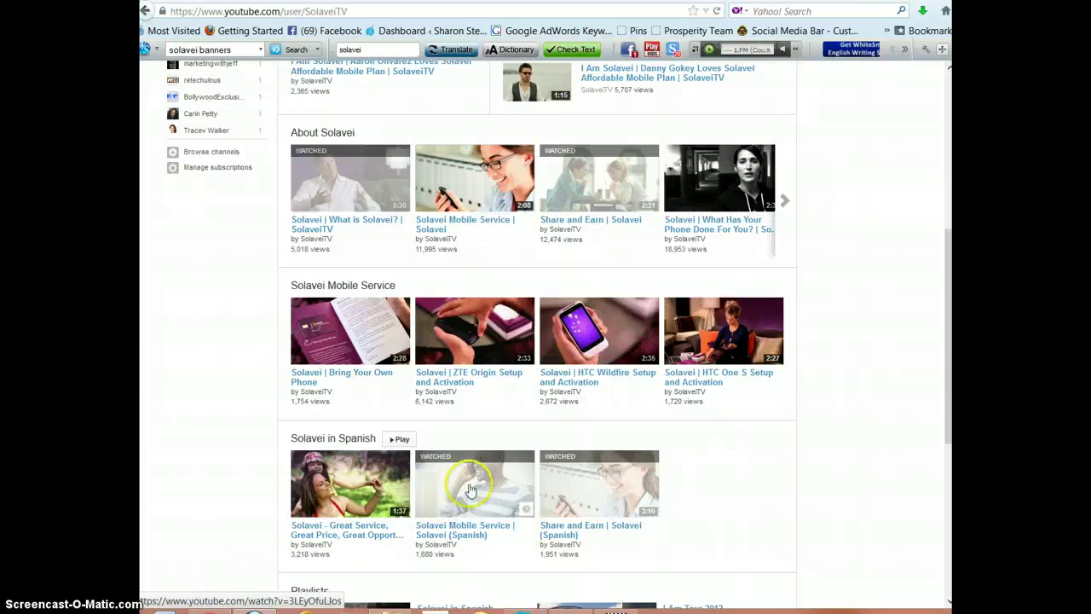
scroll(529, 506, down, 3)
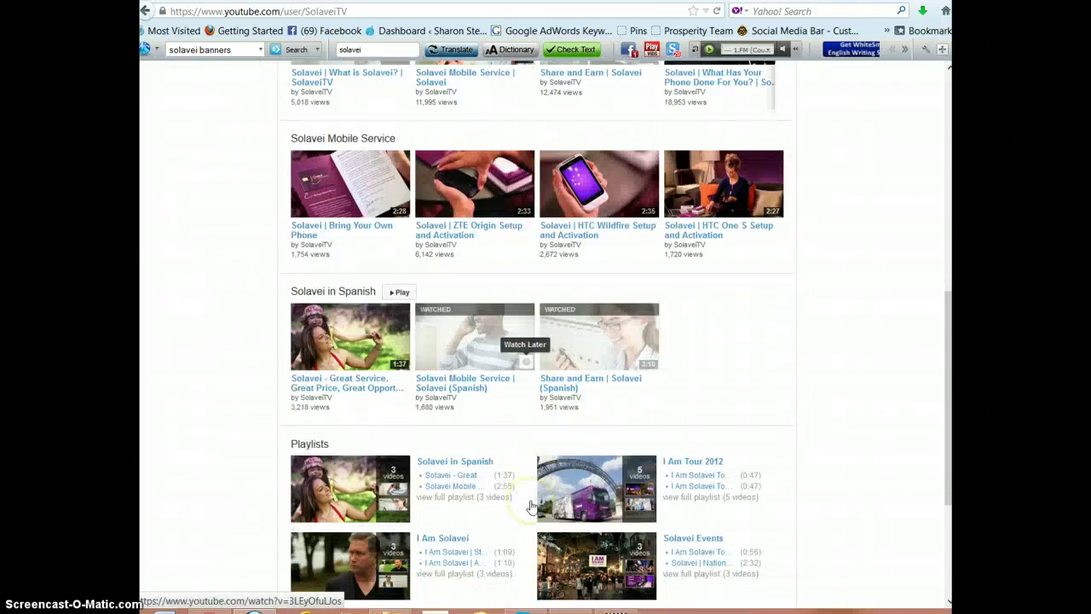
scroll(529, 506, up, 8)
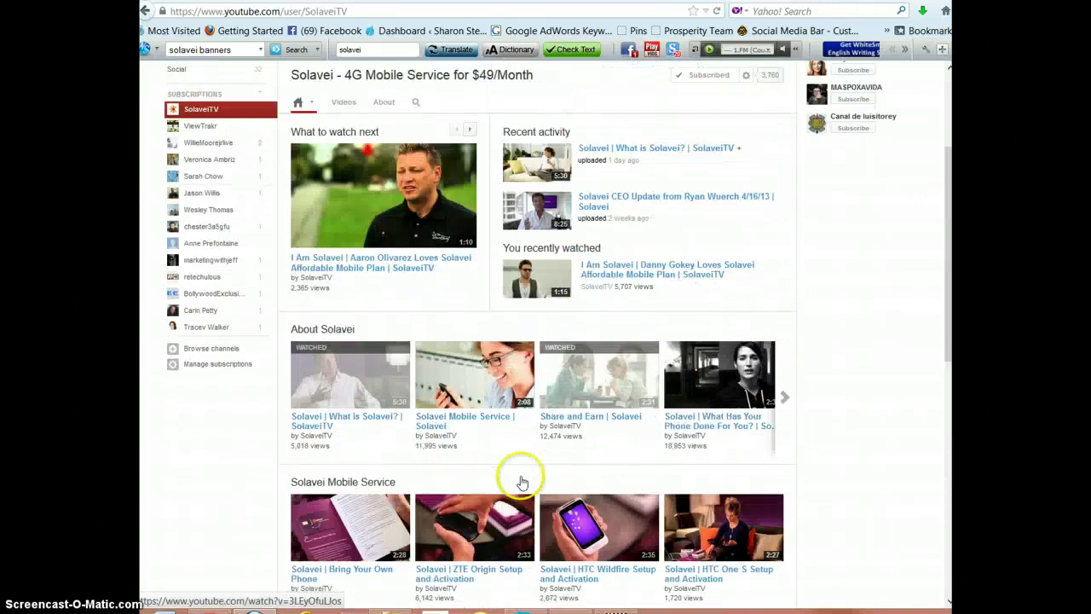
click(346, 437)
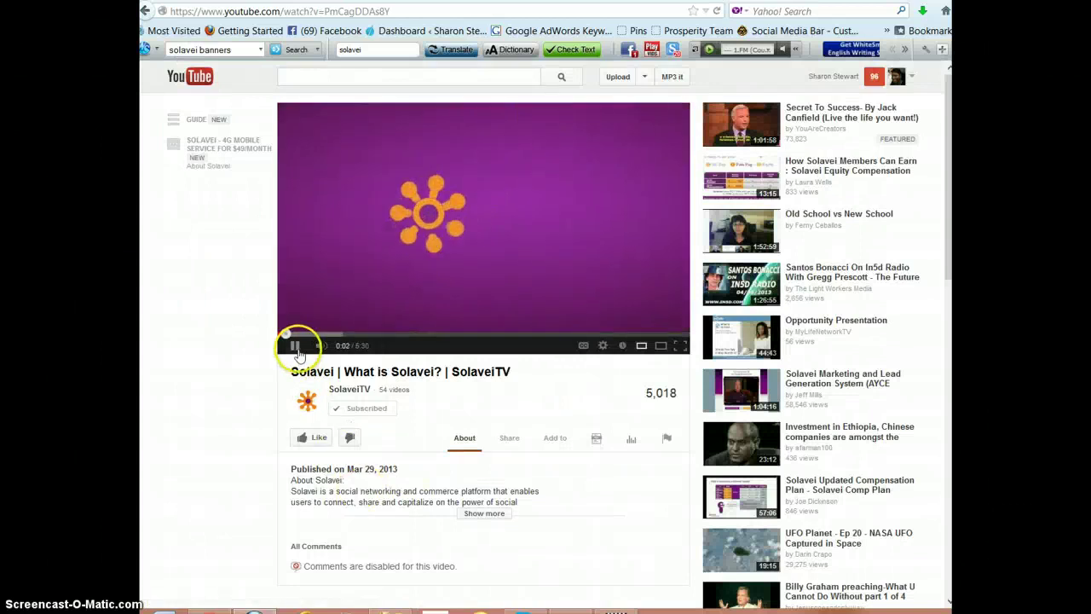
click(294, 345)
click(509, 439)
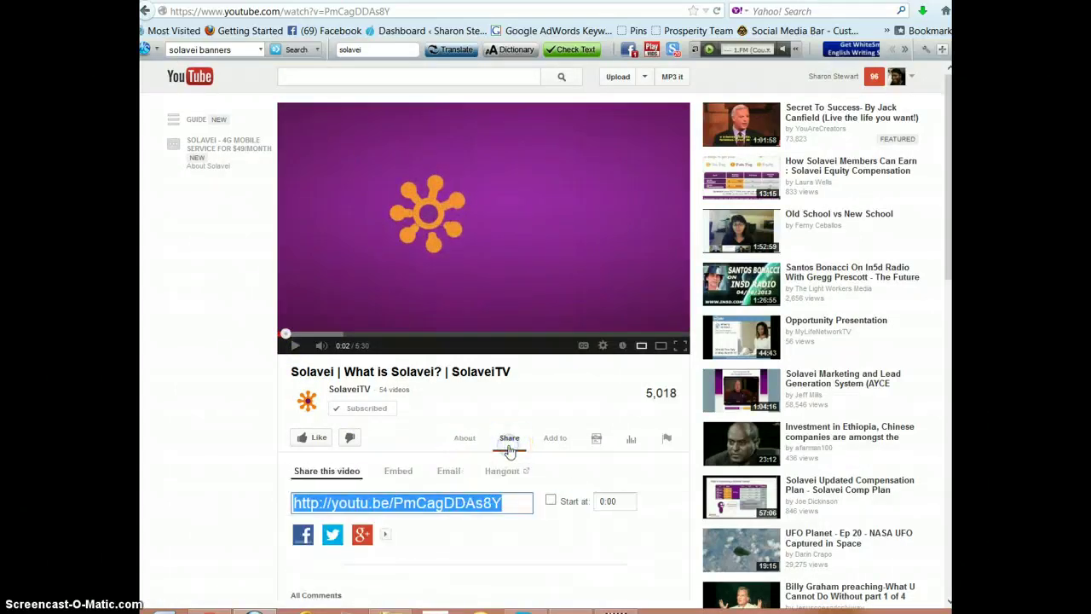
- Try to transfer the video's share link to "Video 1:" in the Gmail draft, and cut the wrongly pasted link
right_click(450, 507)
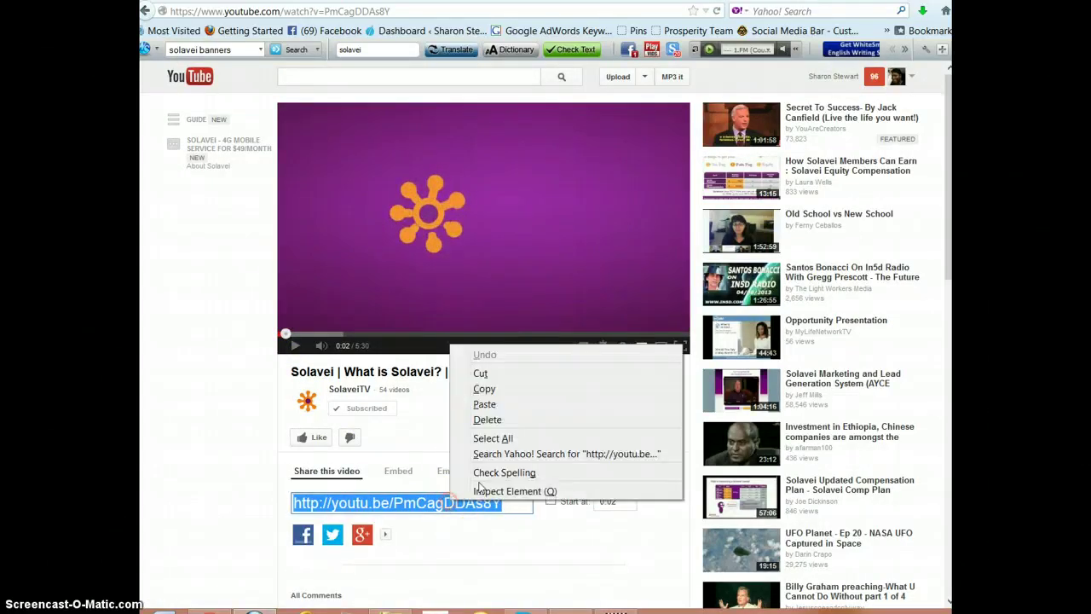
click(487, 407)
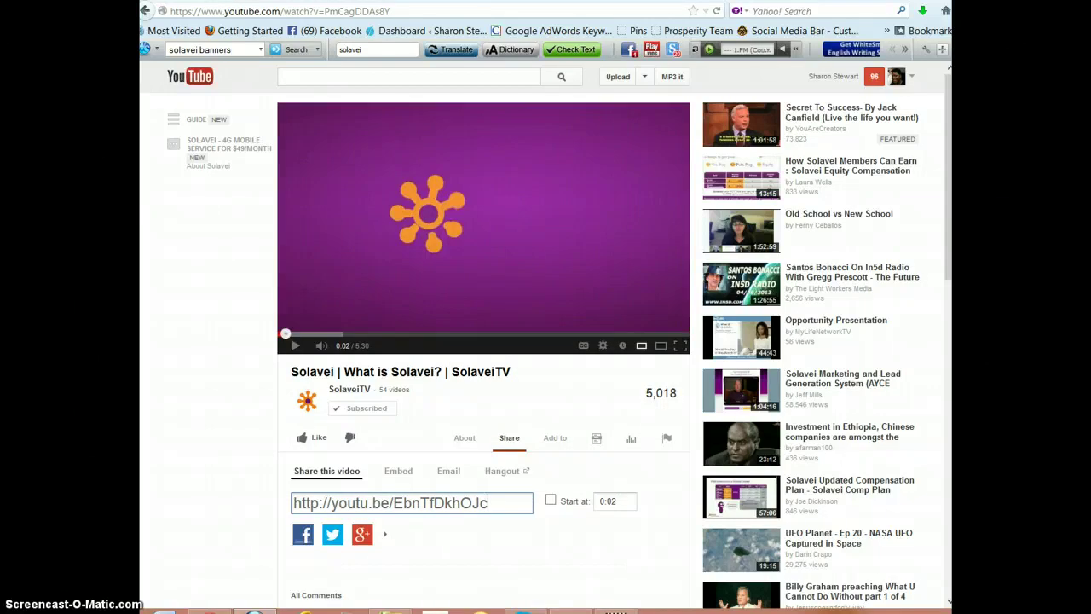
key(ctrl+Tab)
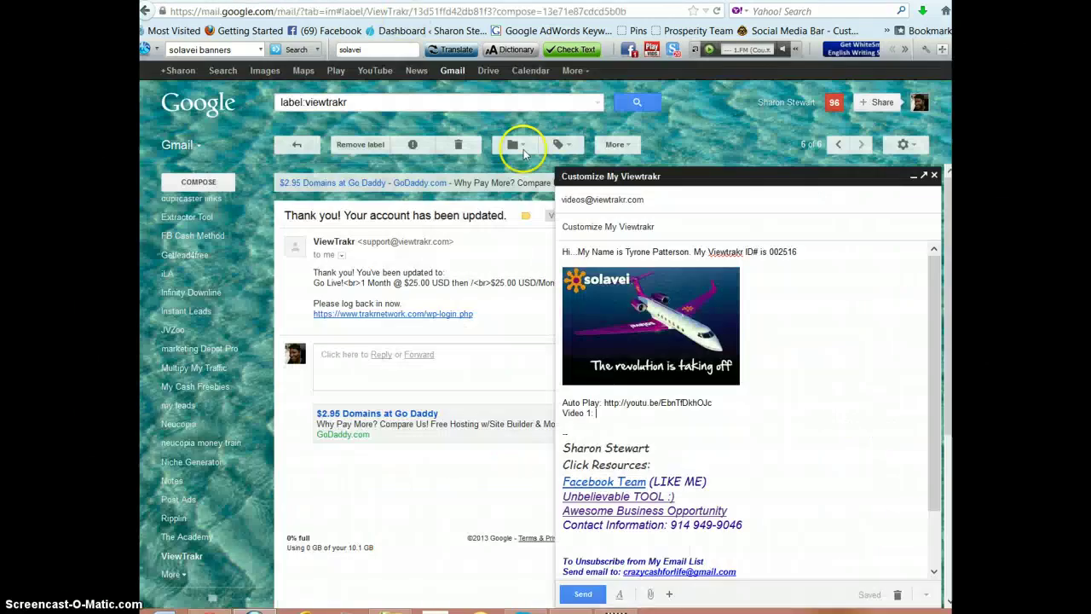
right_click(605, 413)
click(654, 475)
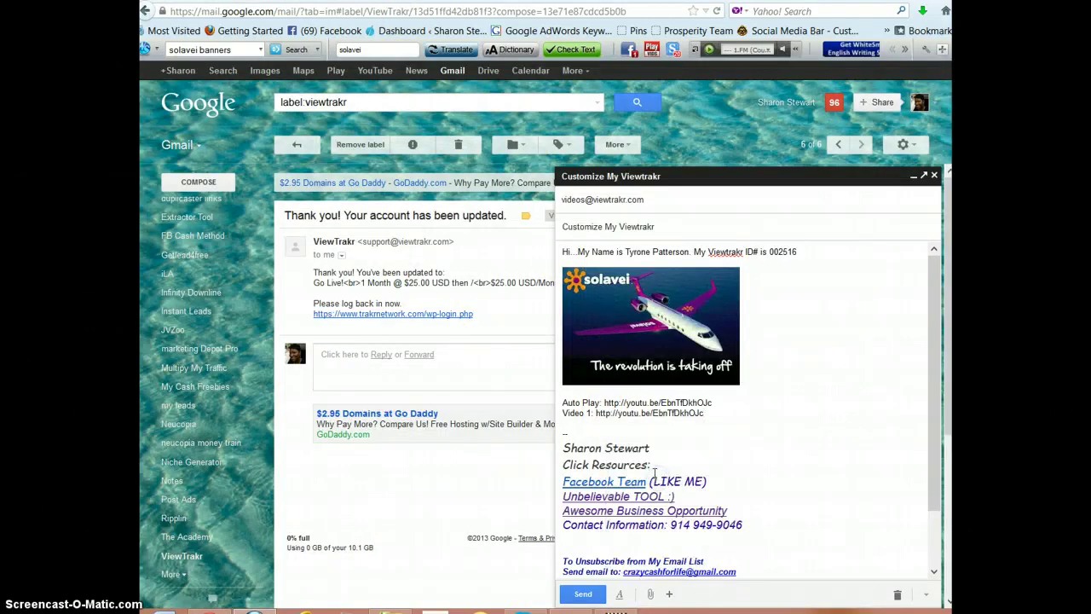
drag(705, 414, 601, 413)
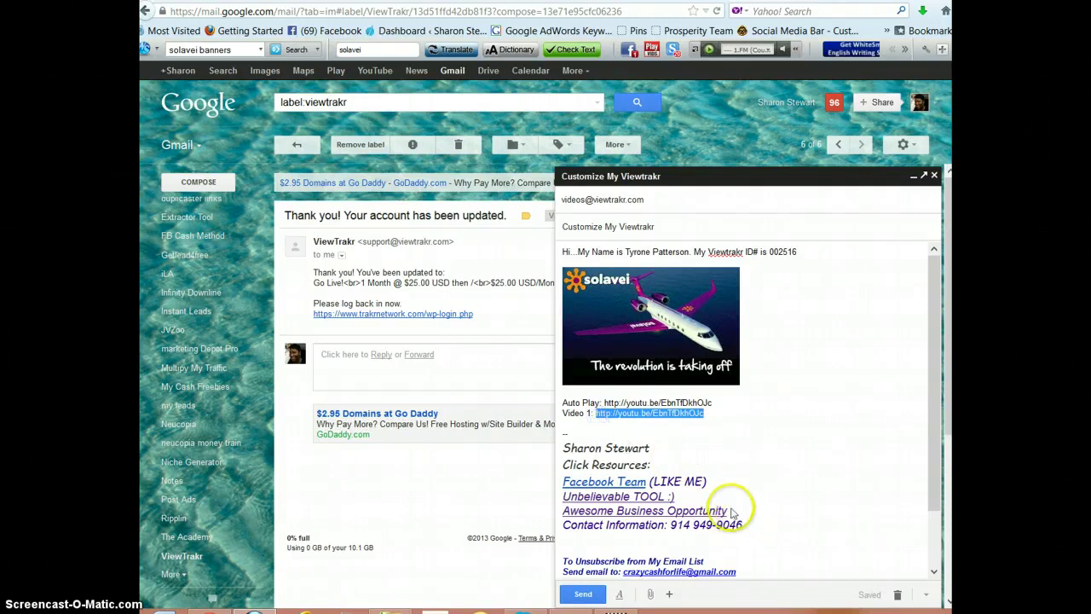
key(ctrl+x)
- Switch back to YouTube and copy the short share link of the "What is Solavei?" video
click(382, 36)
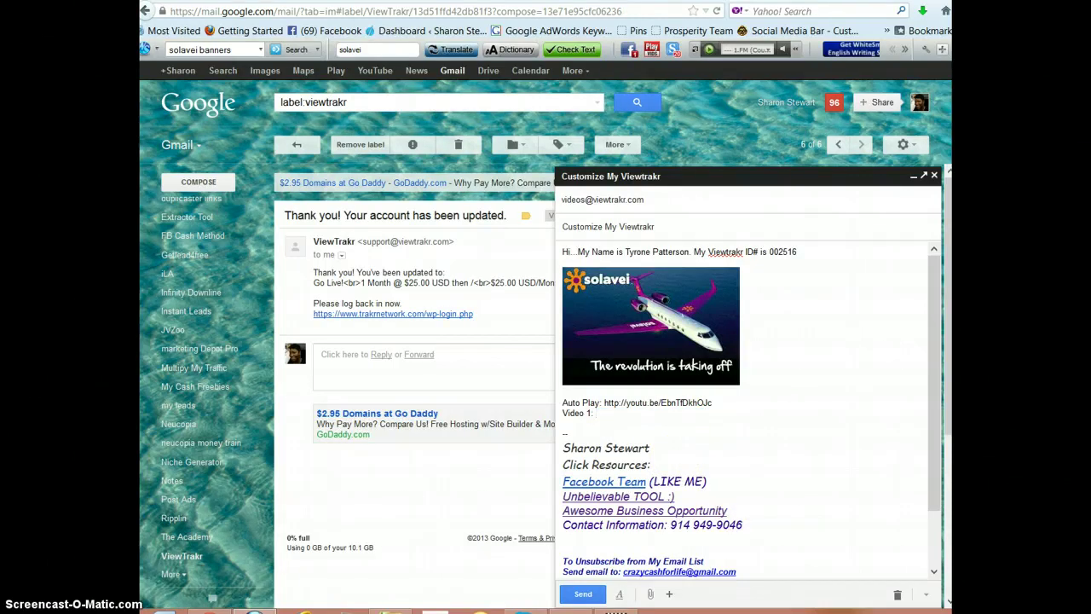
key(ctrl+Tab)
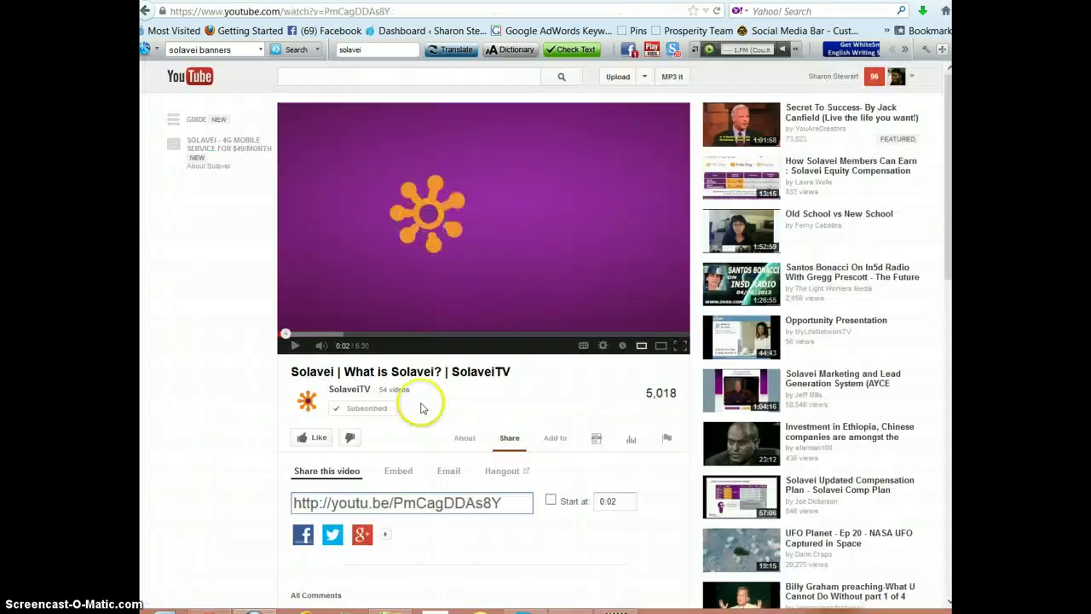
right_click(395, 503)
click(402, 521)
click(447, 503)
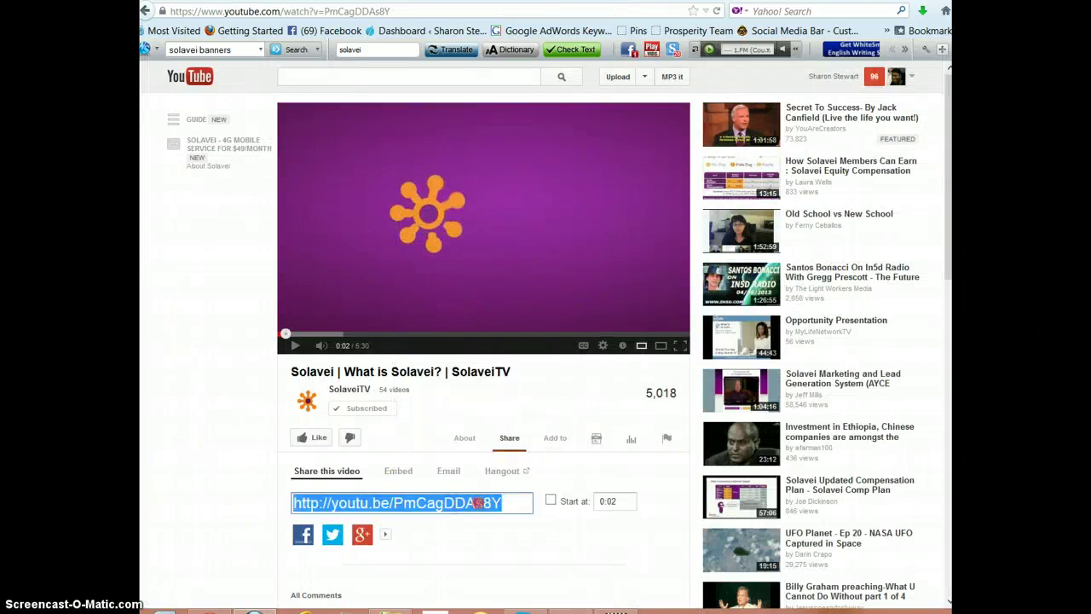
right_click(478, 503)
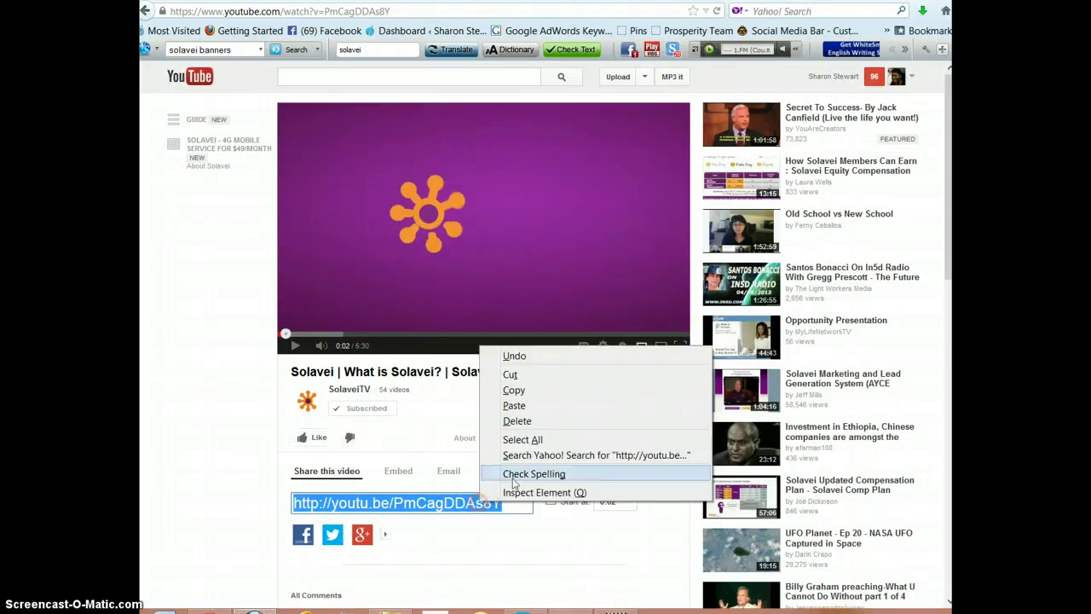
click(514, 391)
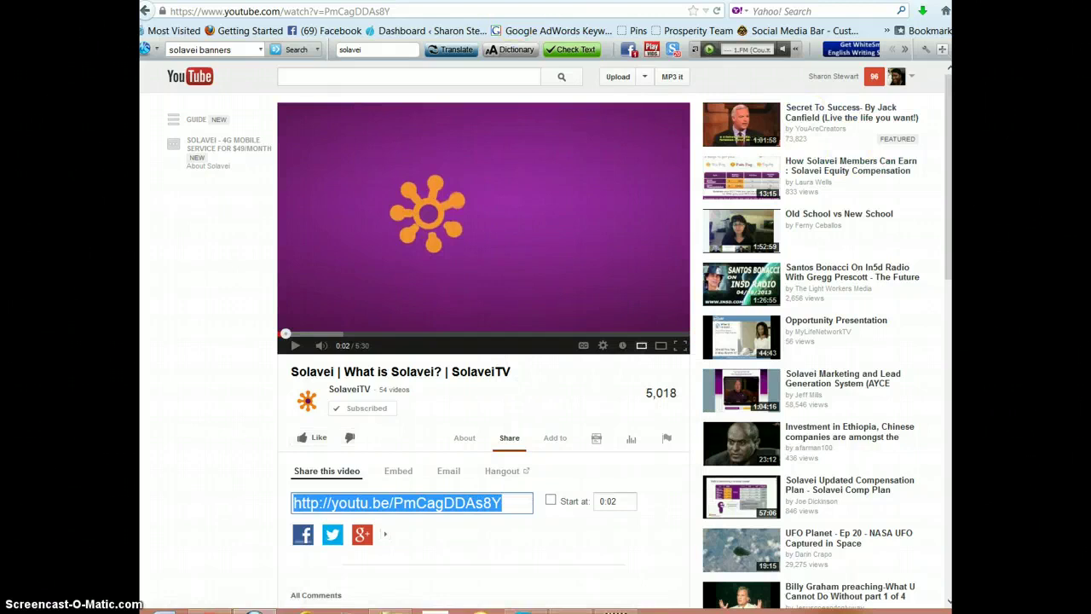
- Return to the Gmail draft, paste the copied link after "Video 1:" and add the label "Video 2:" on the line below
key(alt+Tab)
click(561, 409)
right_click(610, 413)
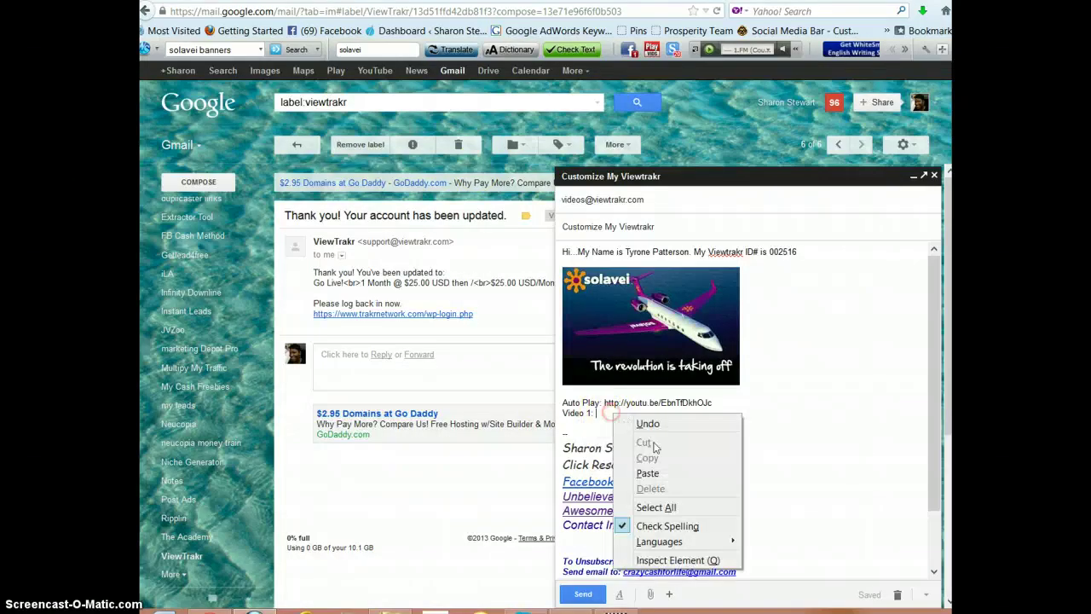
click(648, 473)
click(814, 455)
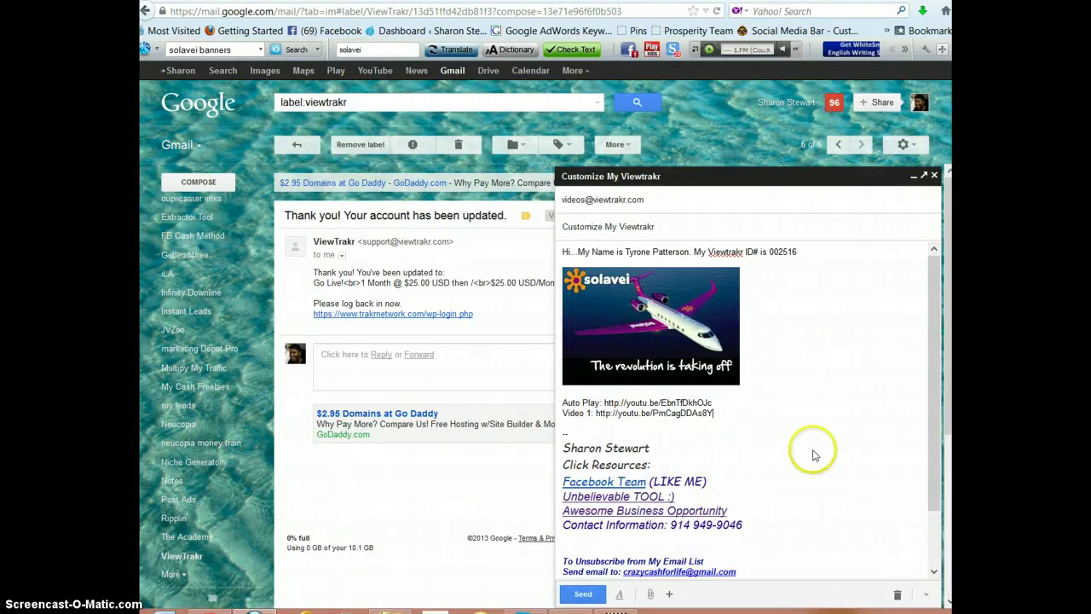
key(Return)
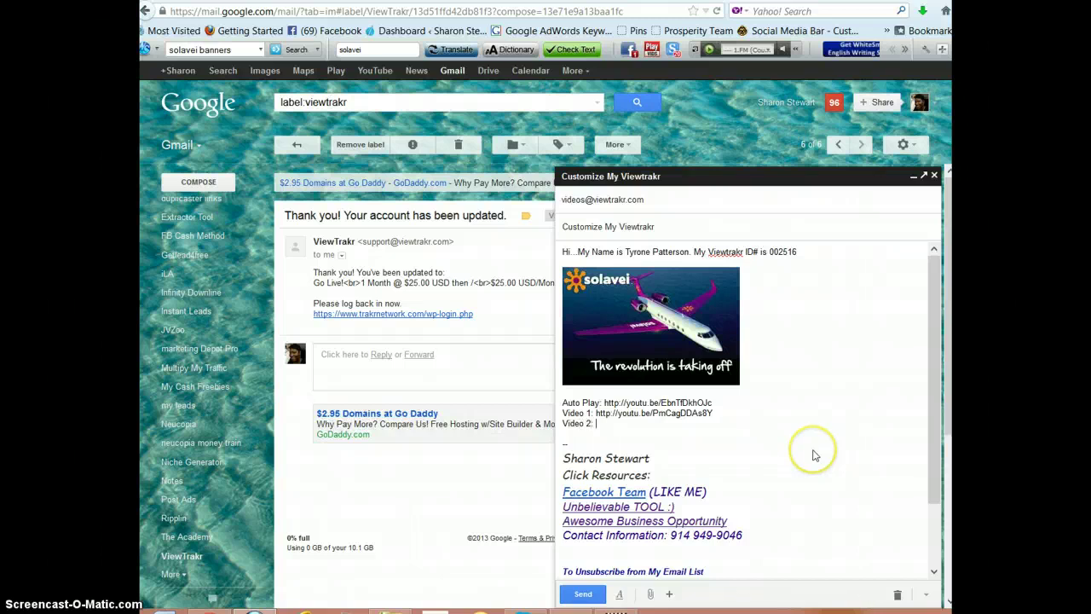
- Switch to YouTube, go back to the SolaveiTV channel and open the video "Share and Earn | Solavei"
key(alt+Tab)
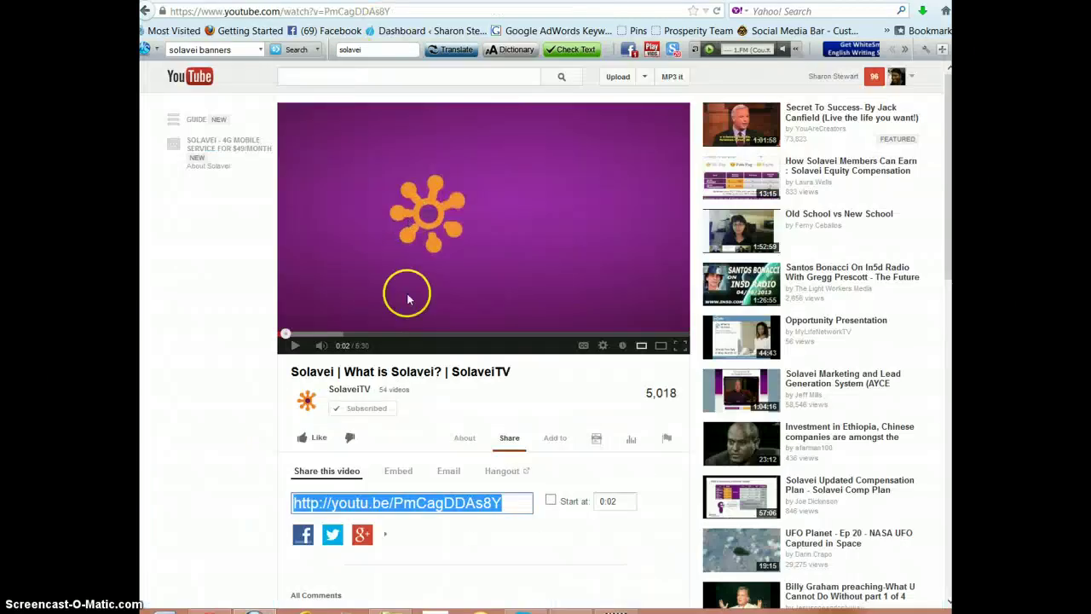
click(147, 13)
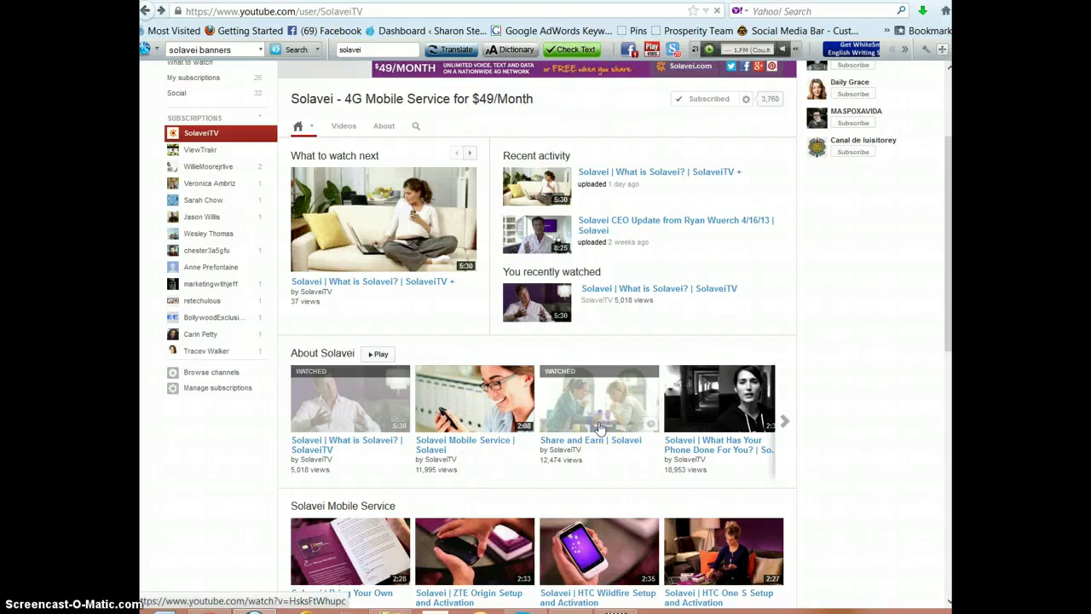
click(598, 422)
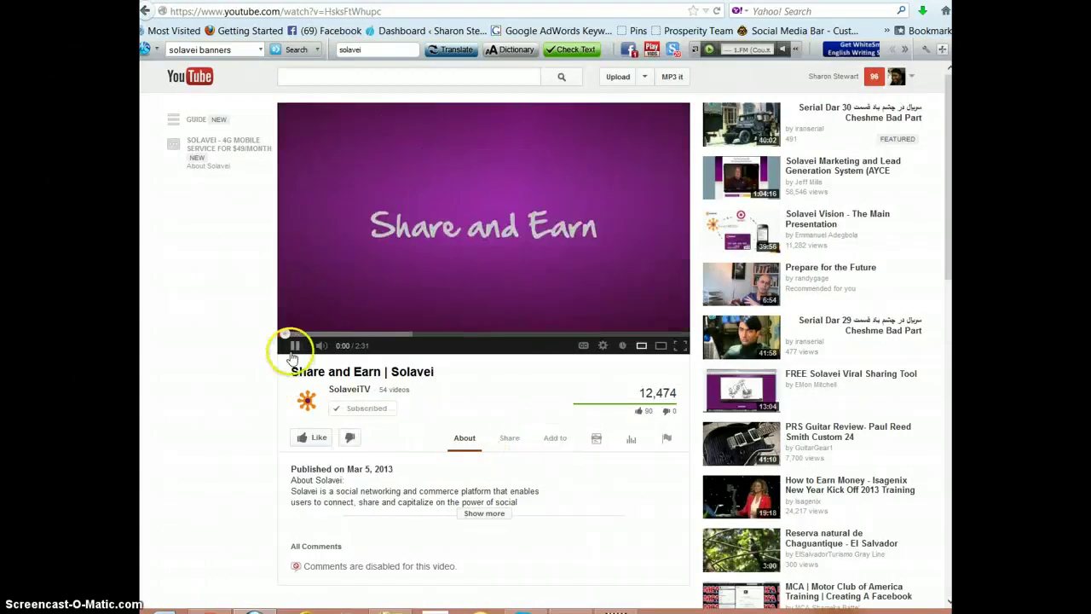
- Pause the "Share and Earn | Solavei" video and copy its short share link
click(292, 346)
click(508, 439)
click(440, 503)
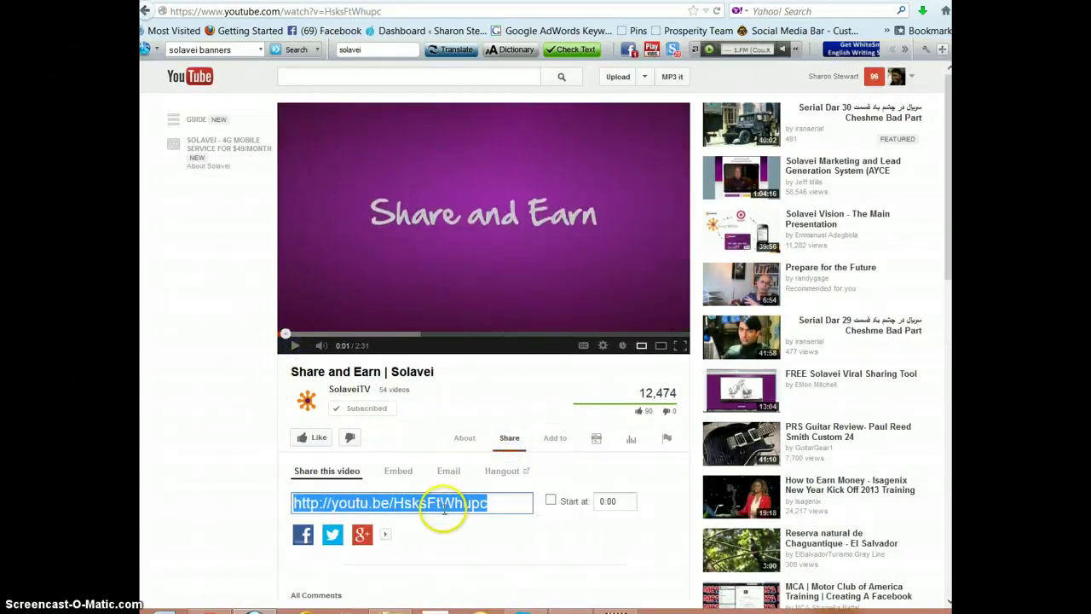
right_click(441, 503)
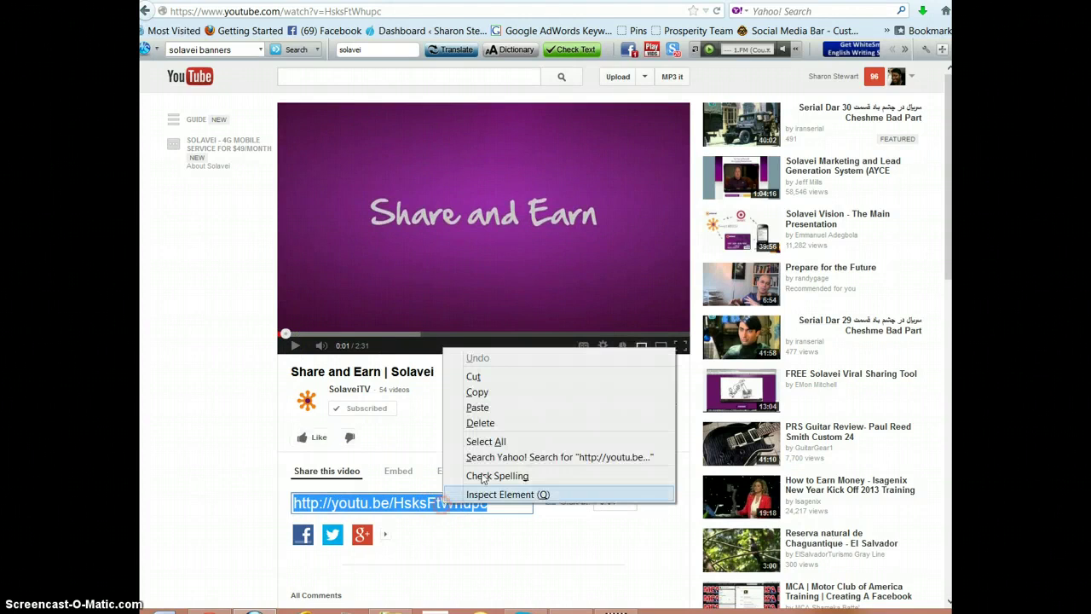
click(485, 392)
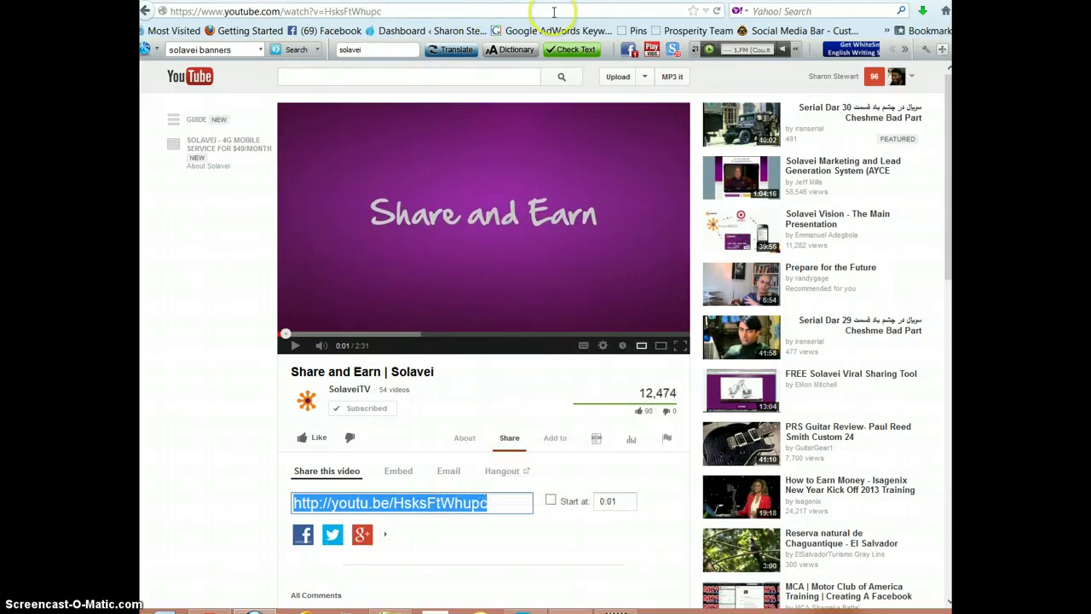
- Return to the Gmail draft, paste the copied link after "Video 2:" and add the label "Video 3:" on the line below
key(alt+Tab)
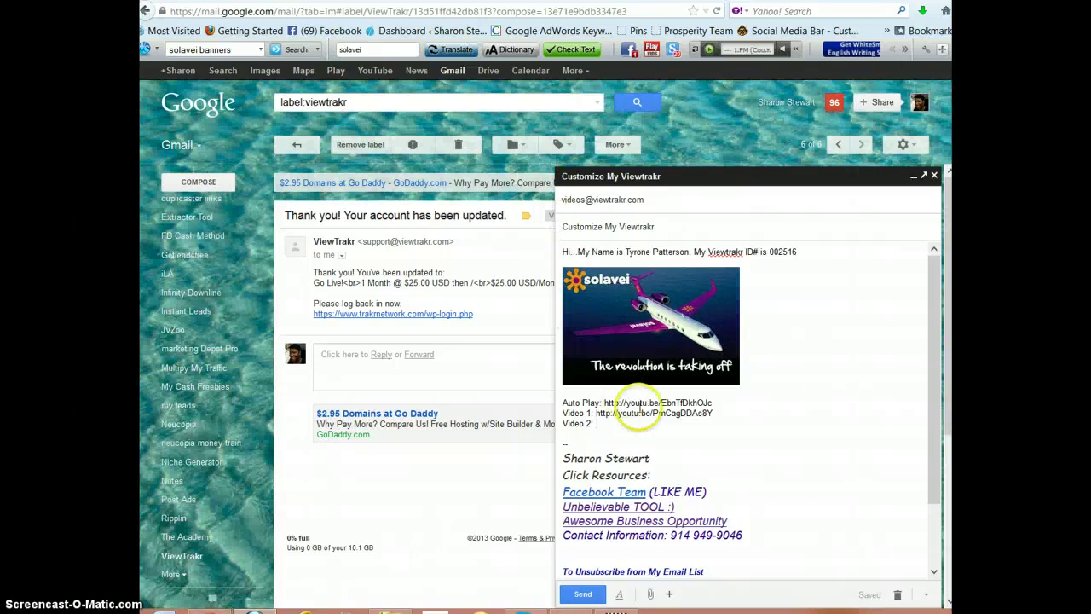
right_click(600, 423)
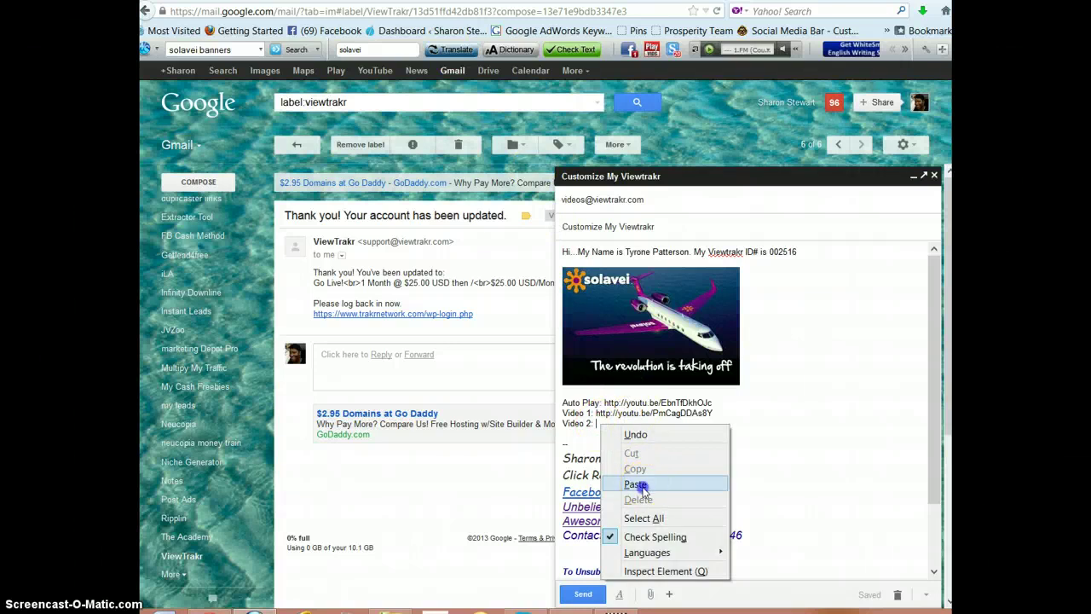
click(635, 483)
key(Return)
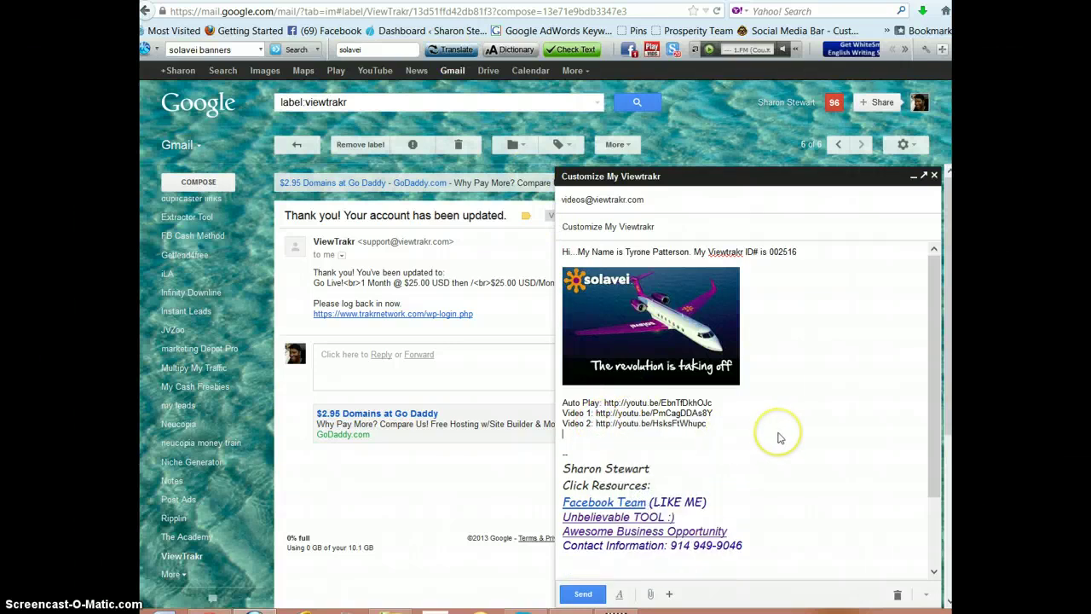
text(Video 3:)
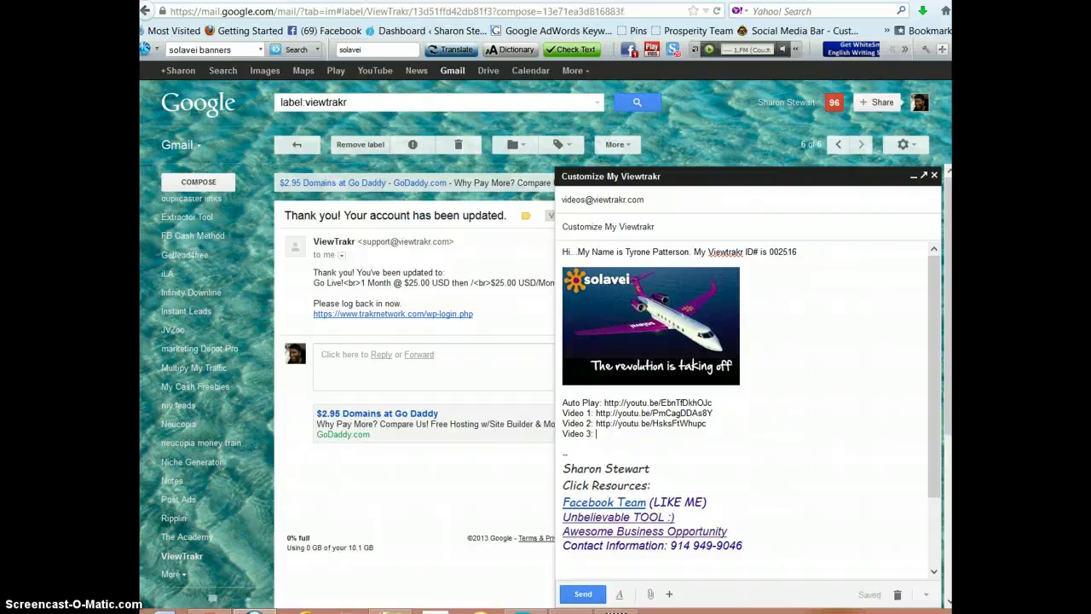
- Switch to YouTube, go back to the SolaveiTV channel and play the "I Am Solavei" playlist from its Playlists section
click(186, 25)
click(146, 12)
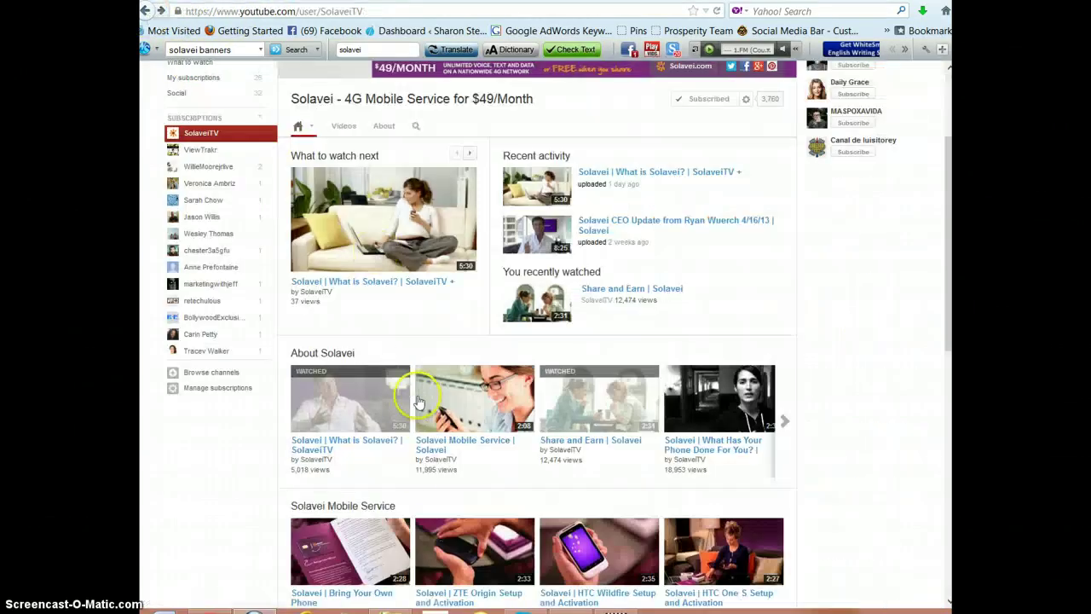
scroll(512, 467, down, 6)
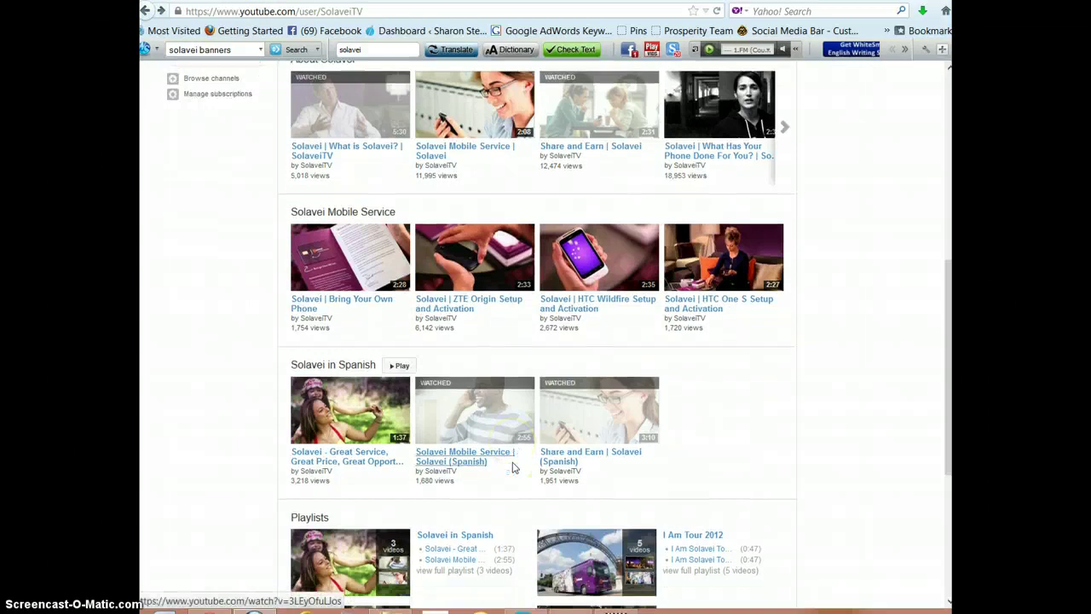
scroll(422, 457, down, 3)
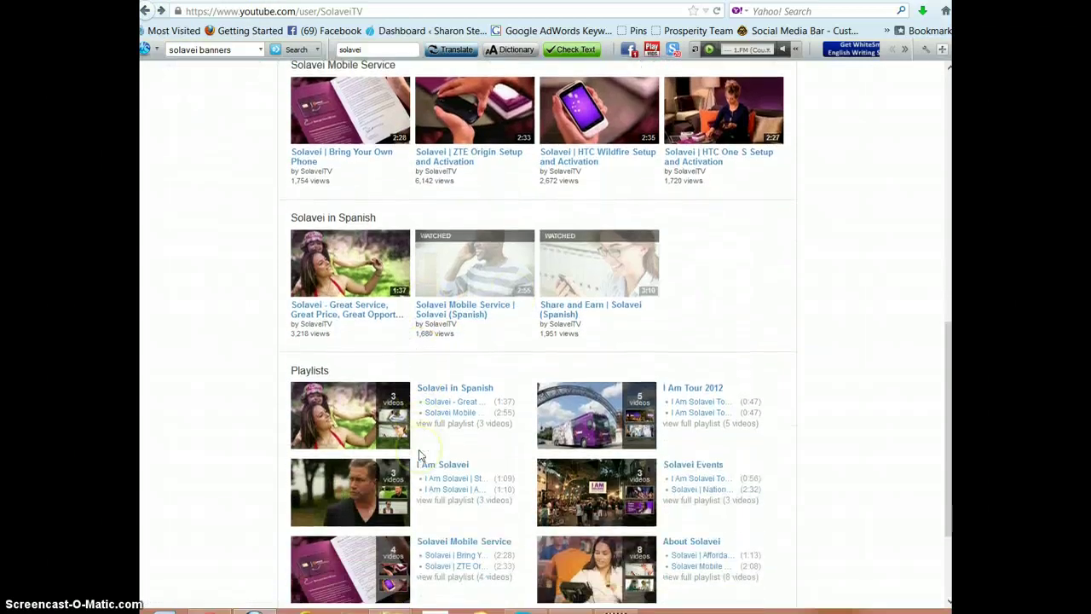
mouse_move(345, 478)
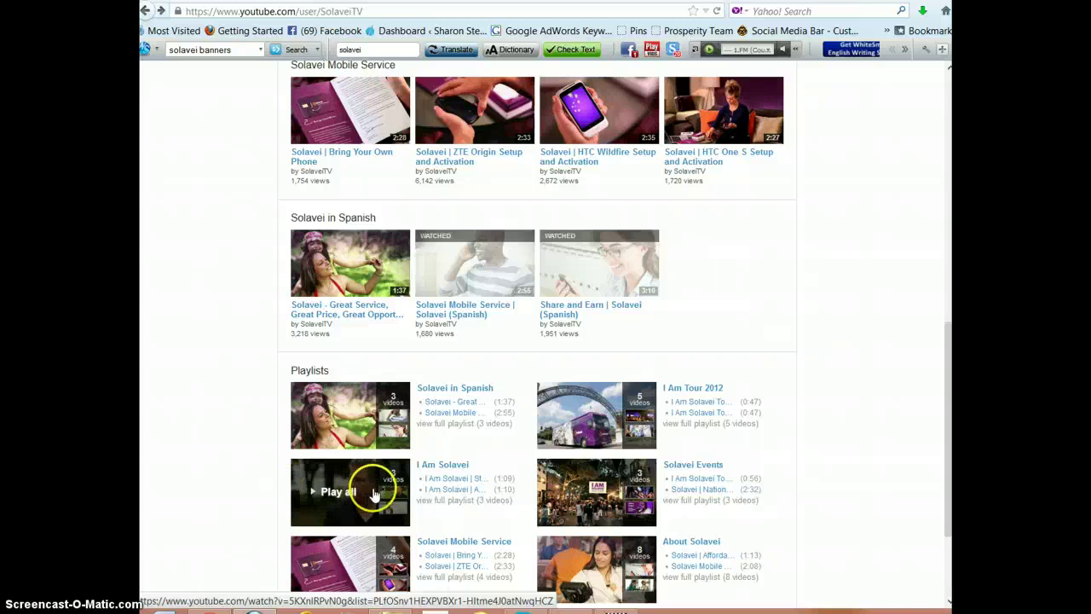
click(352, 493)
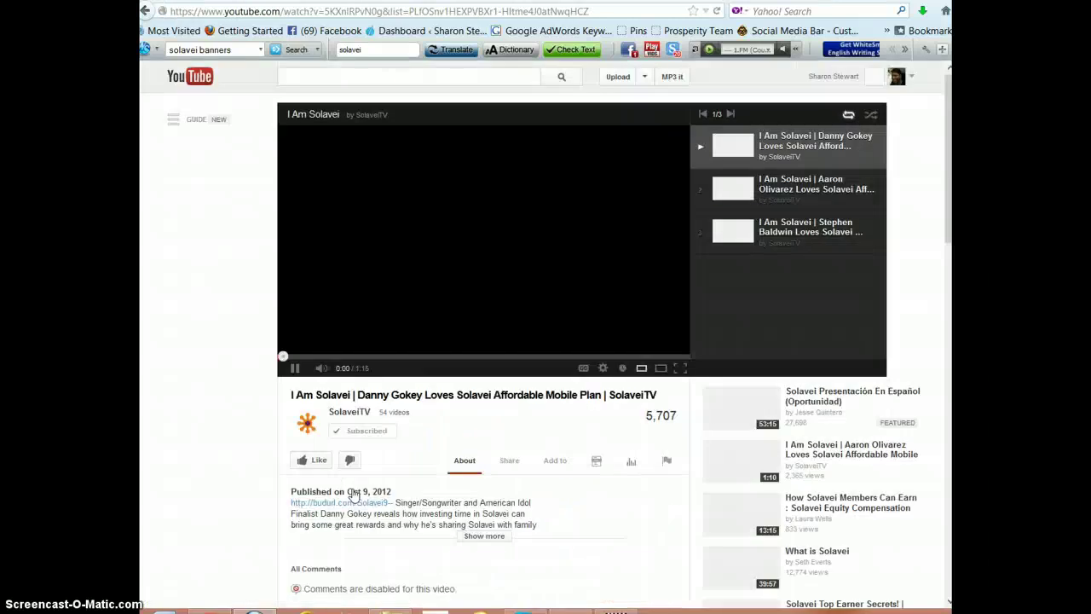
- Pause the "I Am Solavei | Danny Gokey Loves Solavei Affordable Mobile Plan" video and copy its share link with the playlist included
click(503, 465)
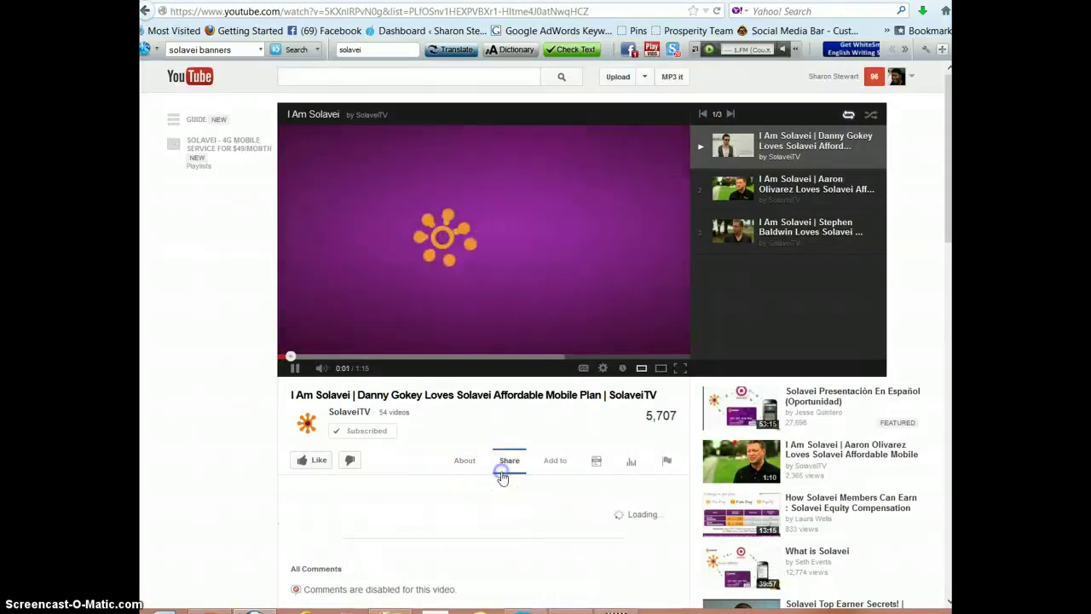
click(295, 367)
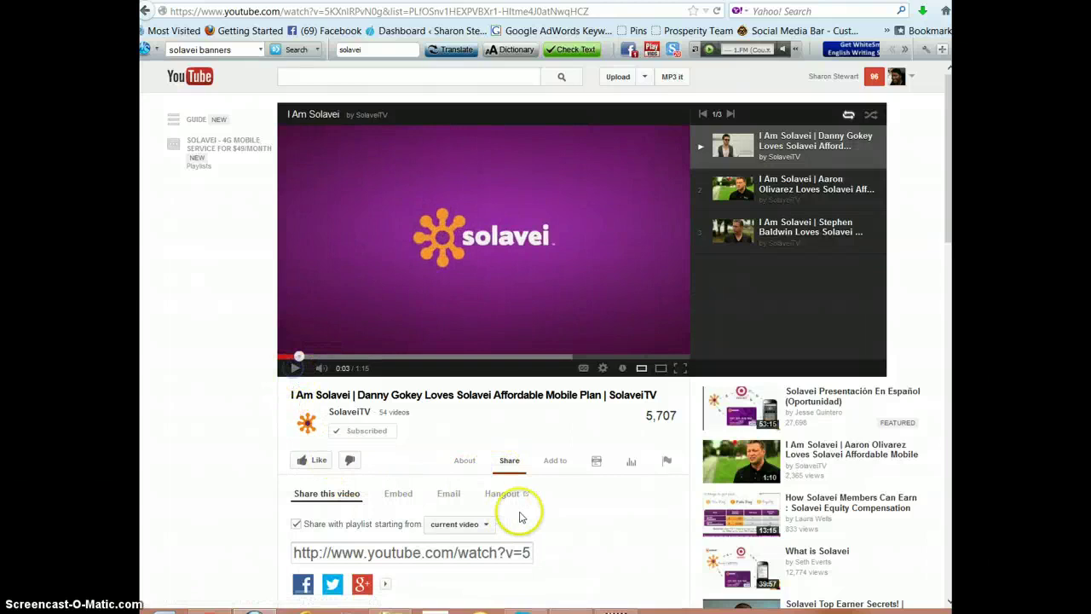
click(454, 554)
right_click(456, 555)
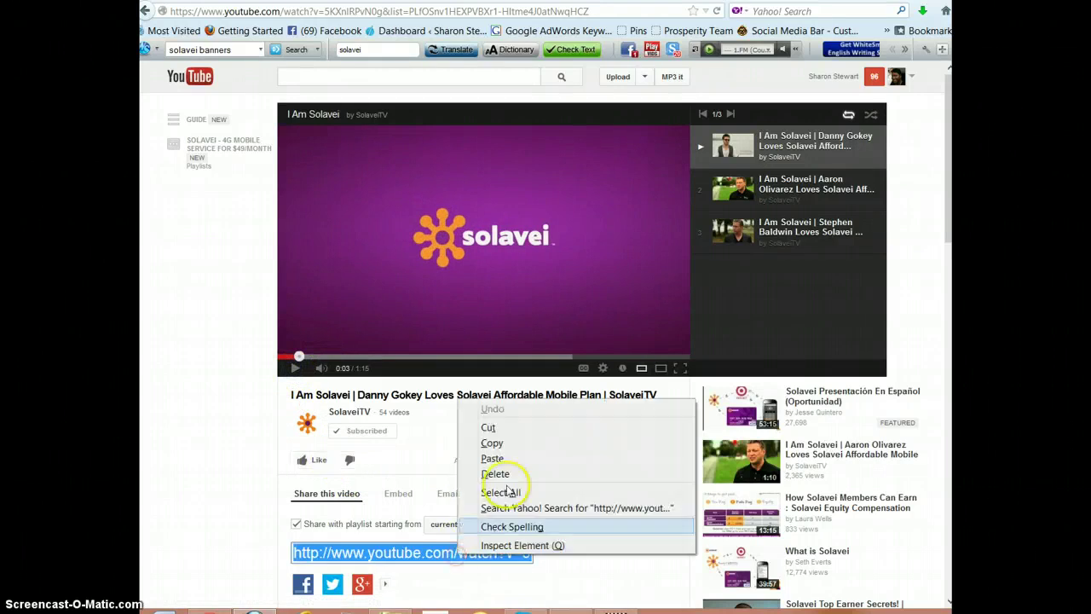
click(493, 443)
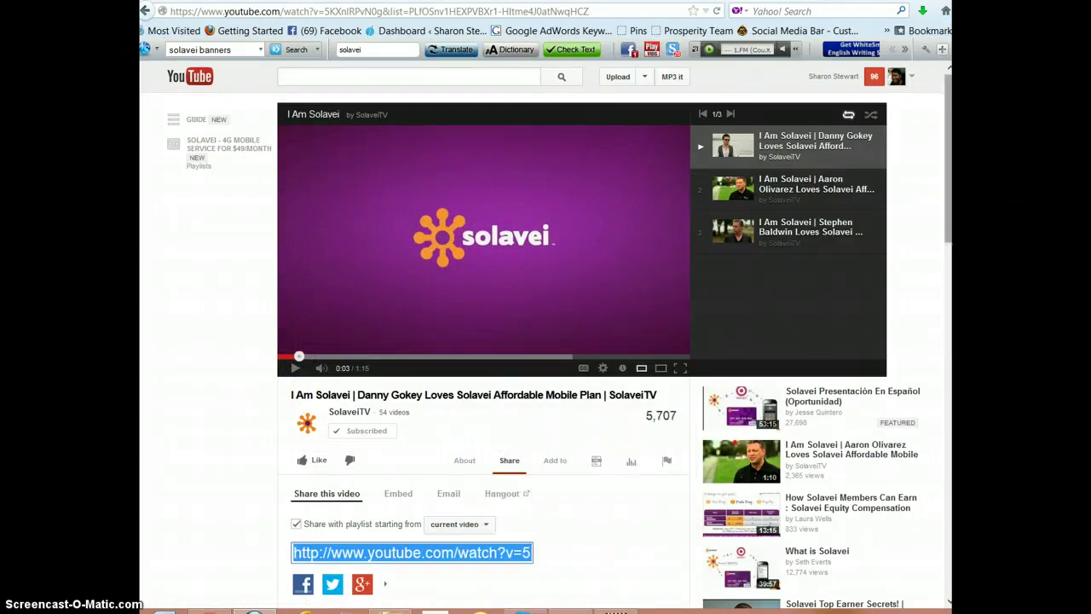
- Return to the Gmail draft and paste the copied YouTube link after "Video 3:"
key(ctrl+Tab)
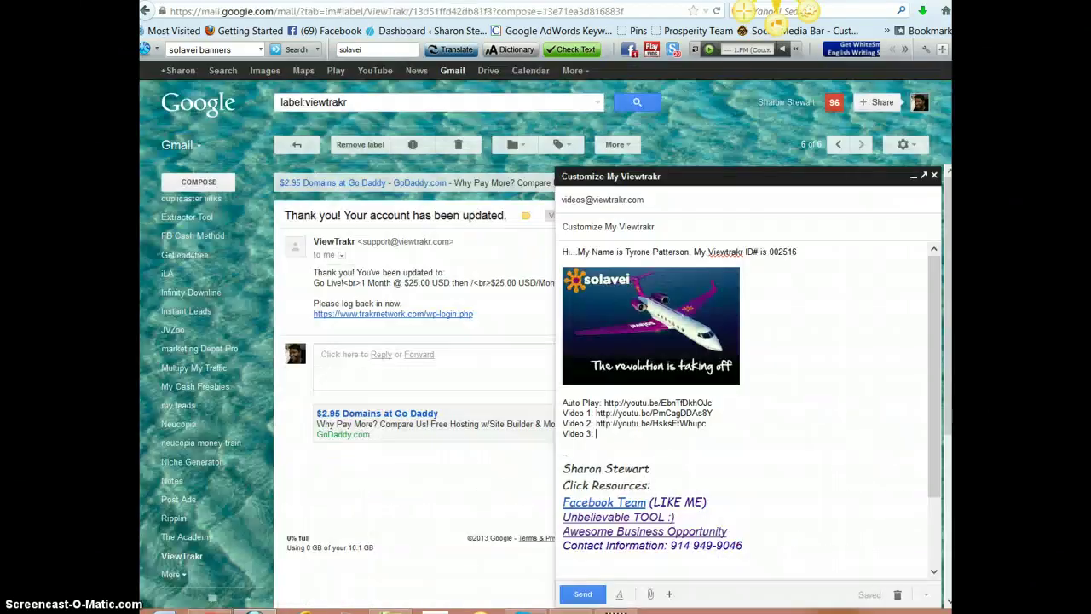
click(599, 433)
right_click(602, 432)
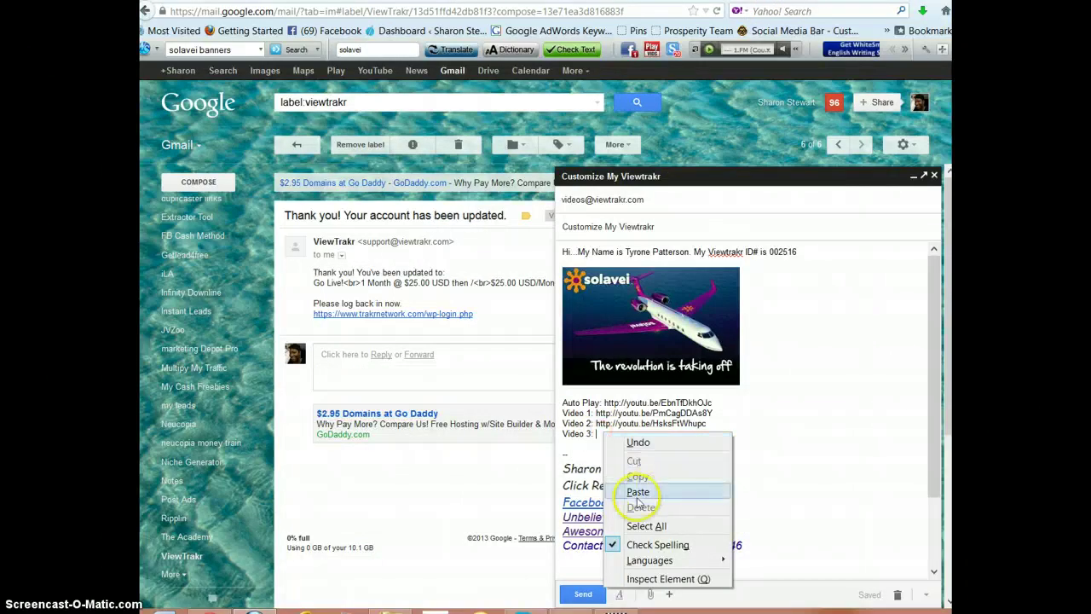
click(639, 488)
click(823, 446)
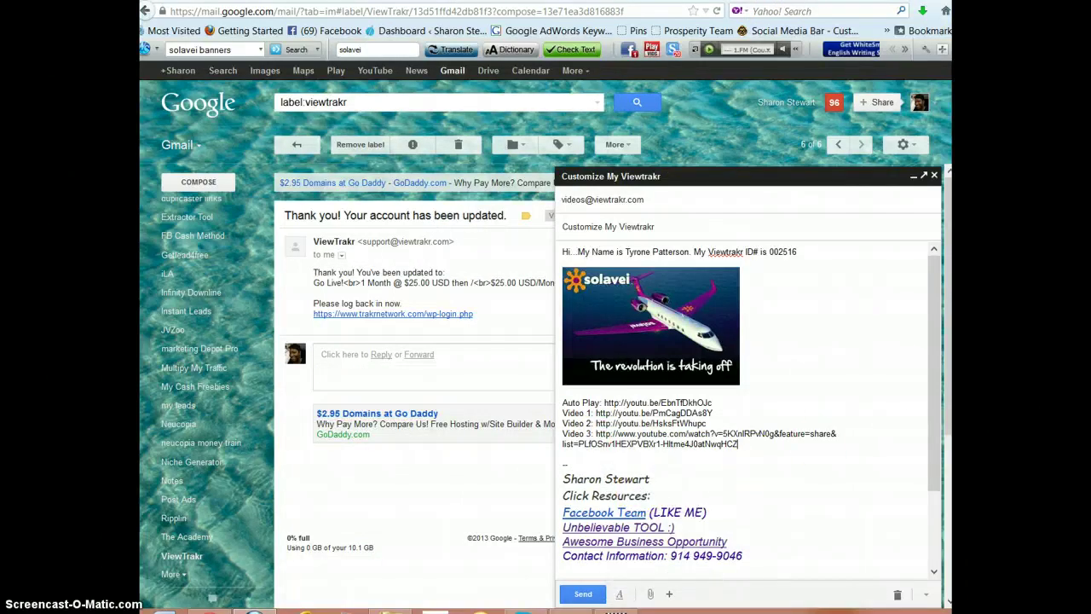
- End the message with the separate lines "Thanks so much. Please let me know when this will be ready." and "Thanks again"
key(Return)
key(Return)
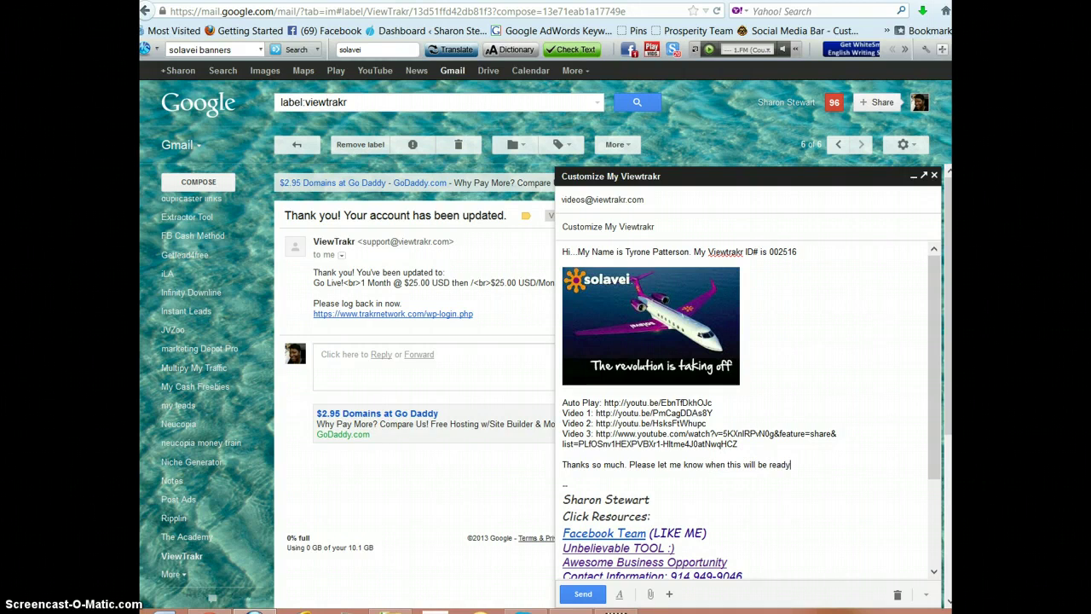
key(Return)
key(Return)
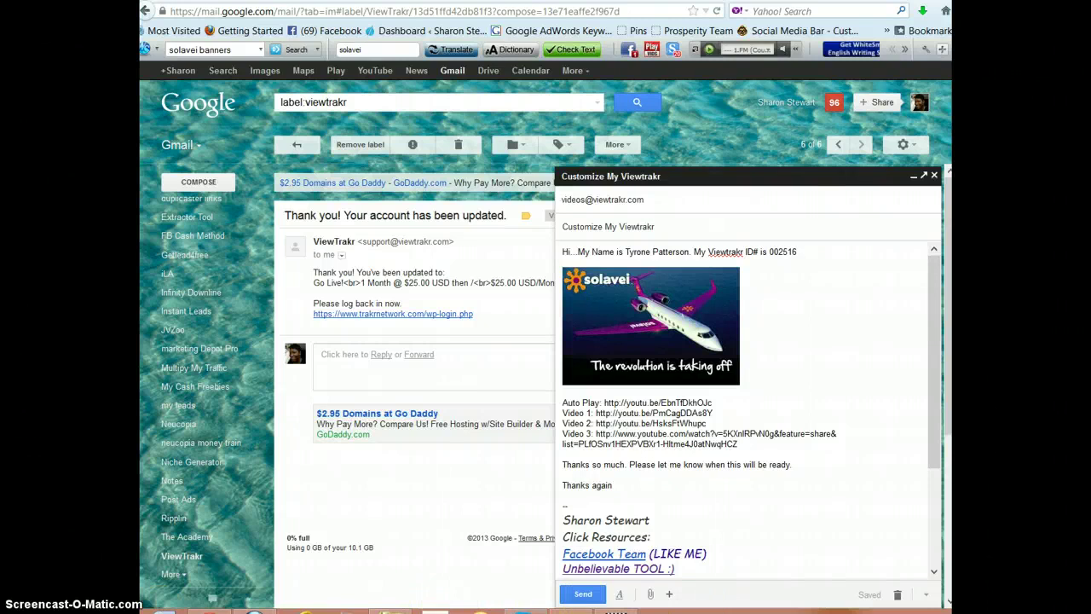
- Show the ViewTrakr label's message list behind the draft and open an Internet Explorer window
right_click(430, 610)
click(229, 589)
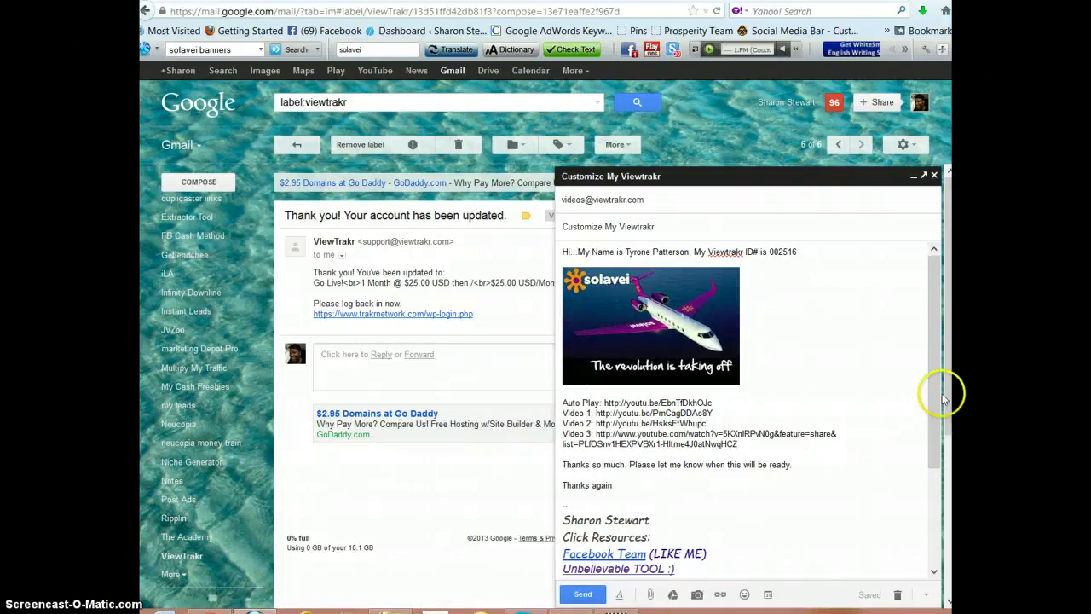
drag(943, 390, 935, 488)
click(198, 563)
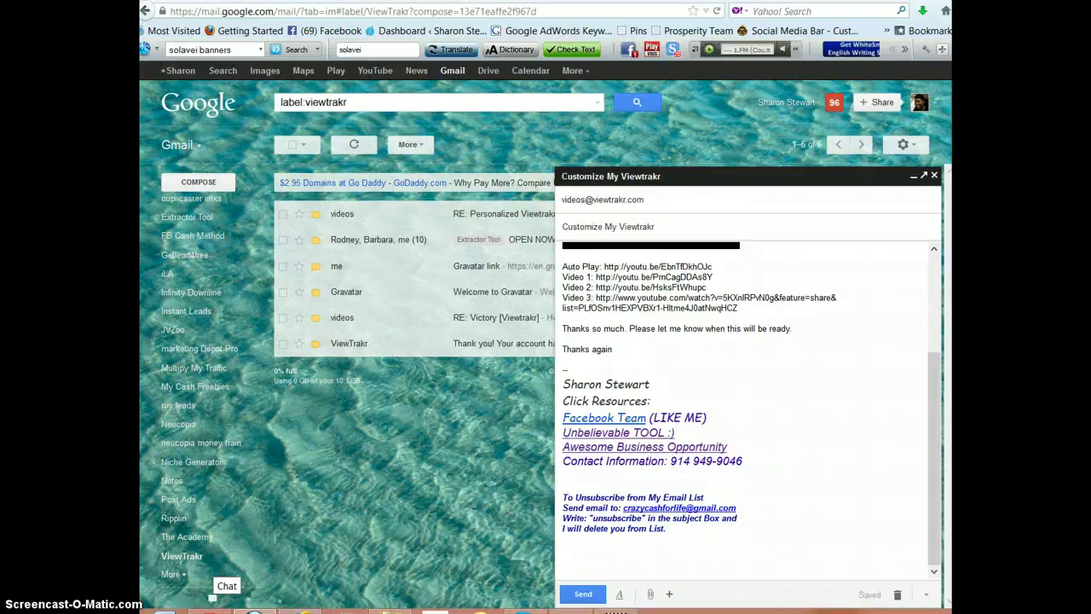
click(212, 610)
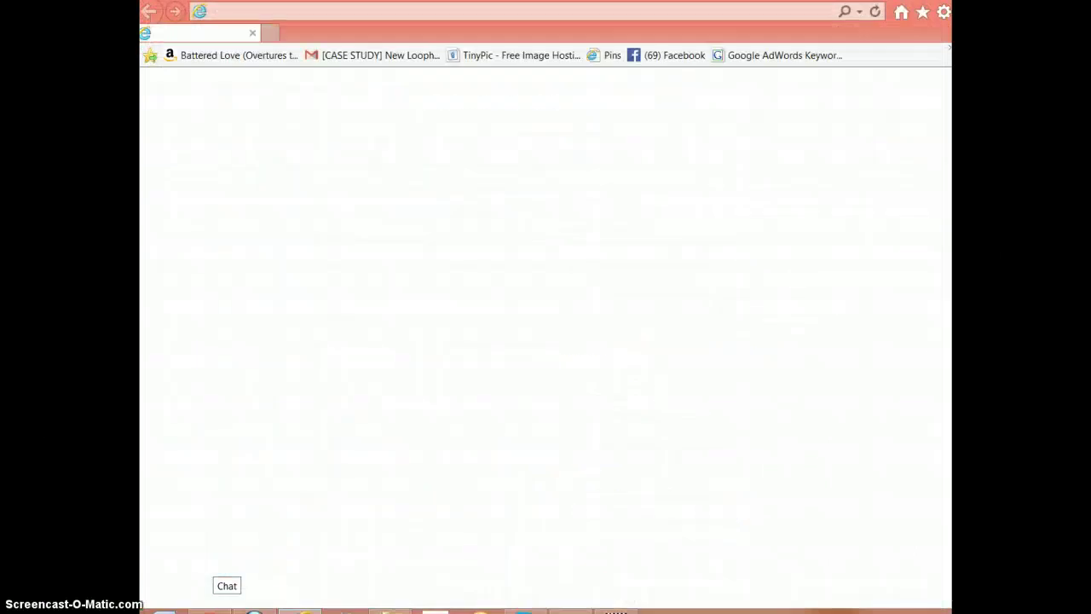